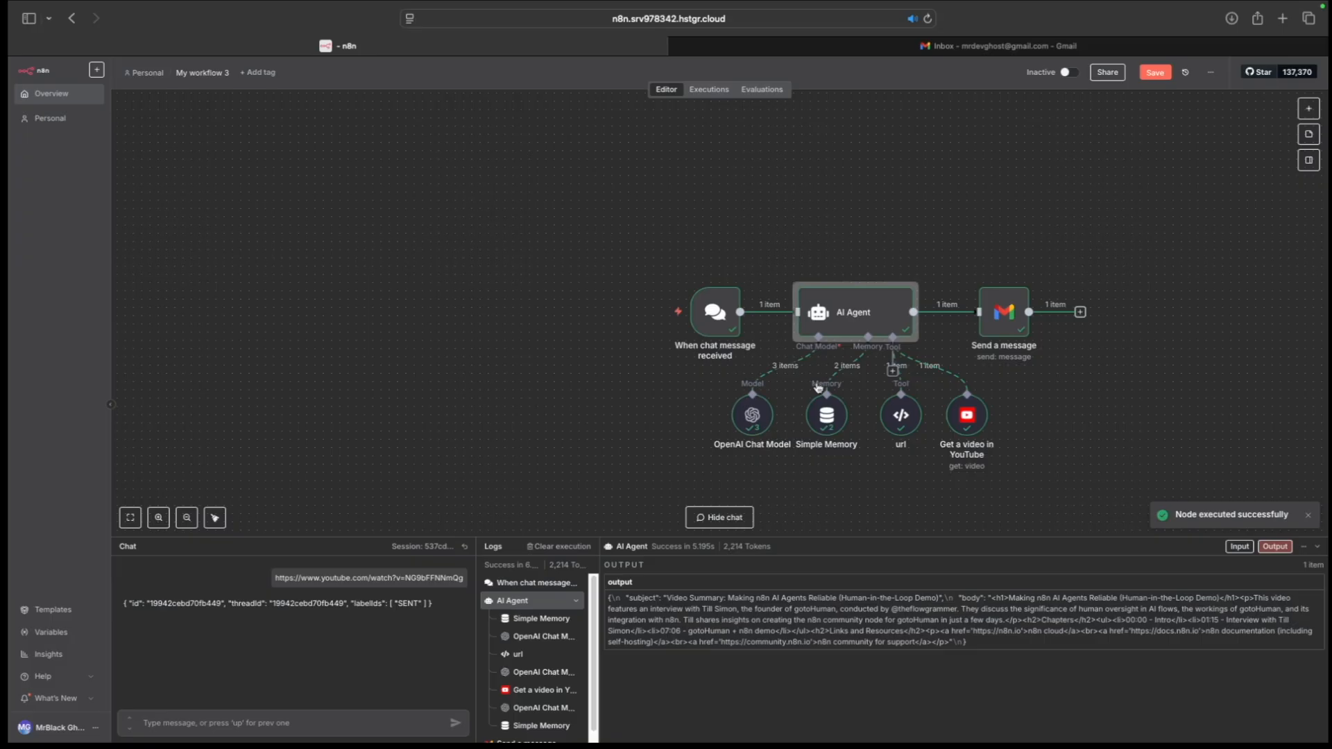
Step: Review the example flow's Send a message node and its summary email in Gmail
double_click(994, 323)
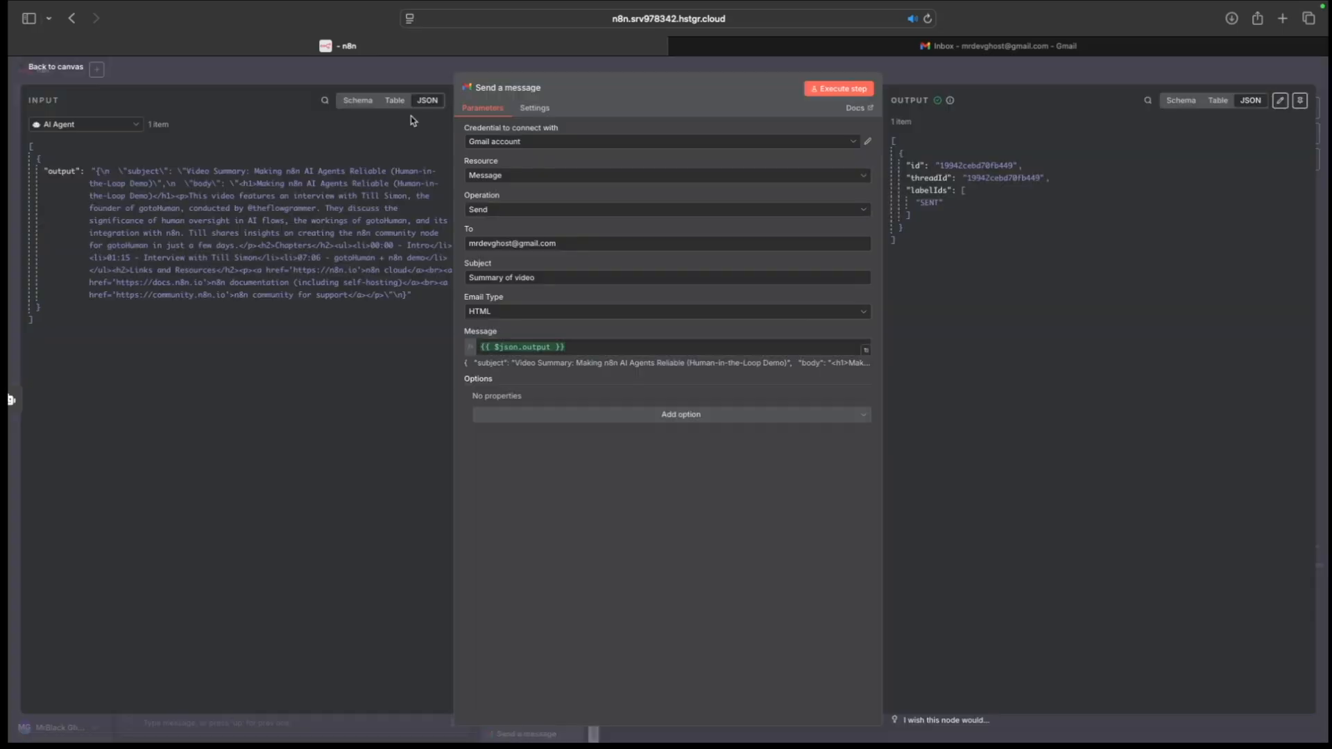
left_click(947, 45)
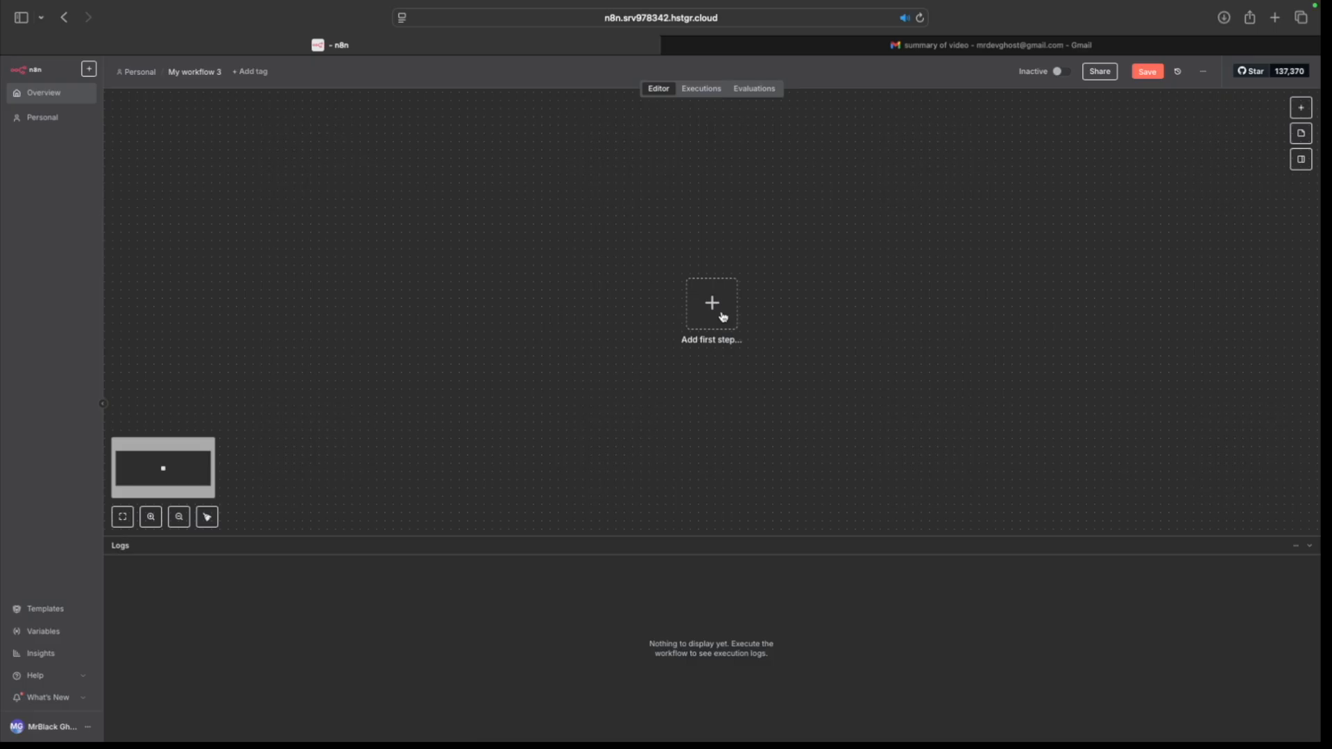
Step: Add a Chat Trigger (When chat message received) as the workflow's first step
left_click(722, 317)
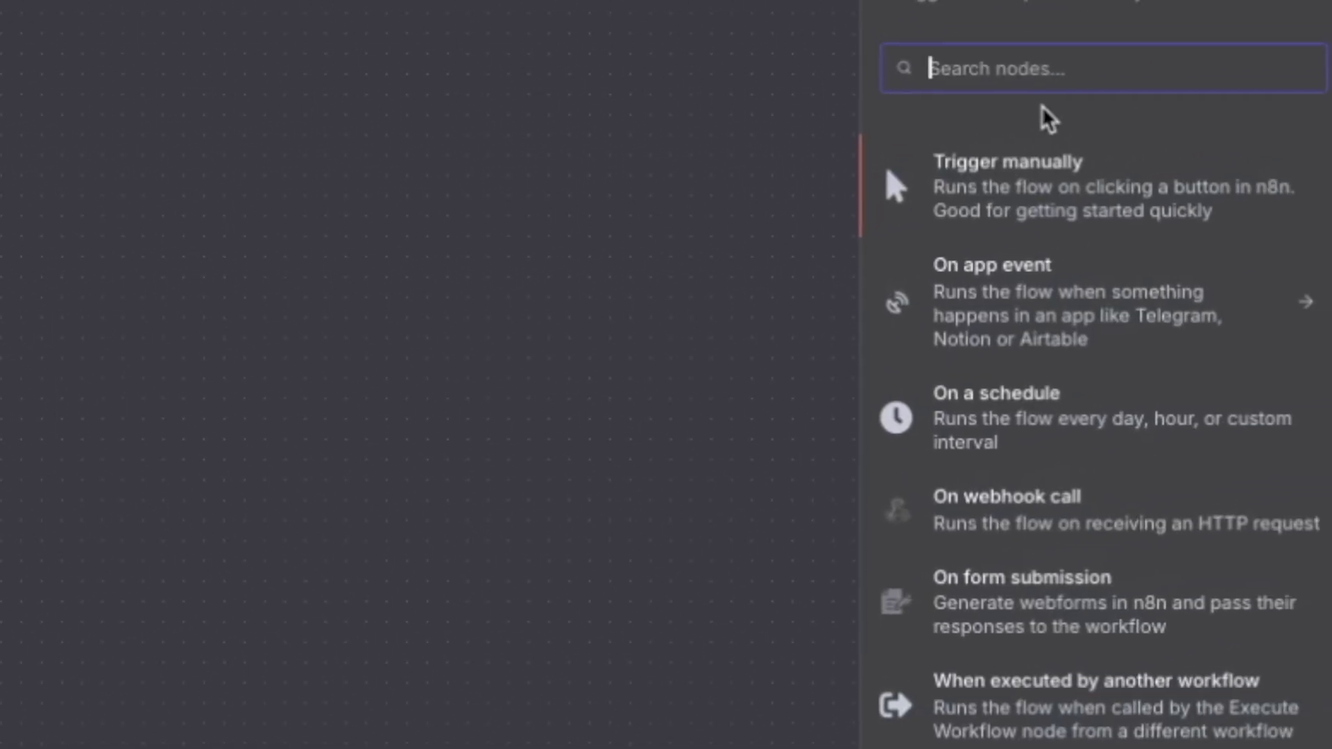
type("cha")
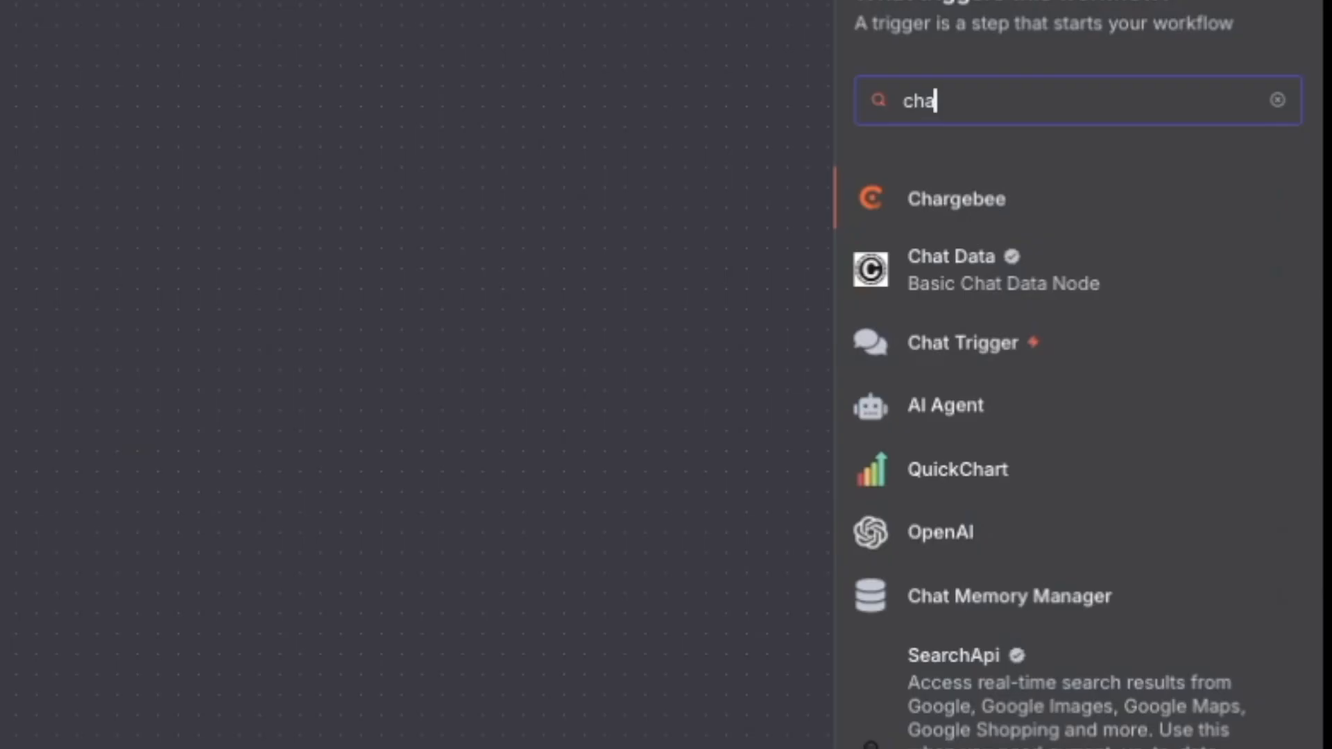
left_click(966, 343)
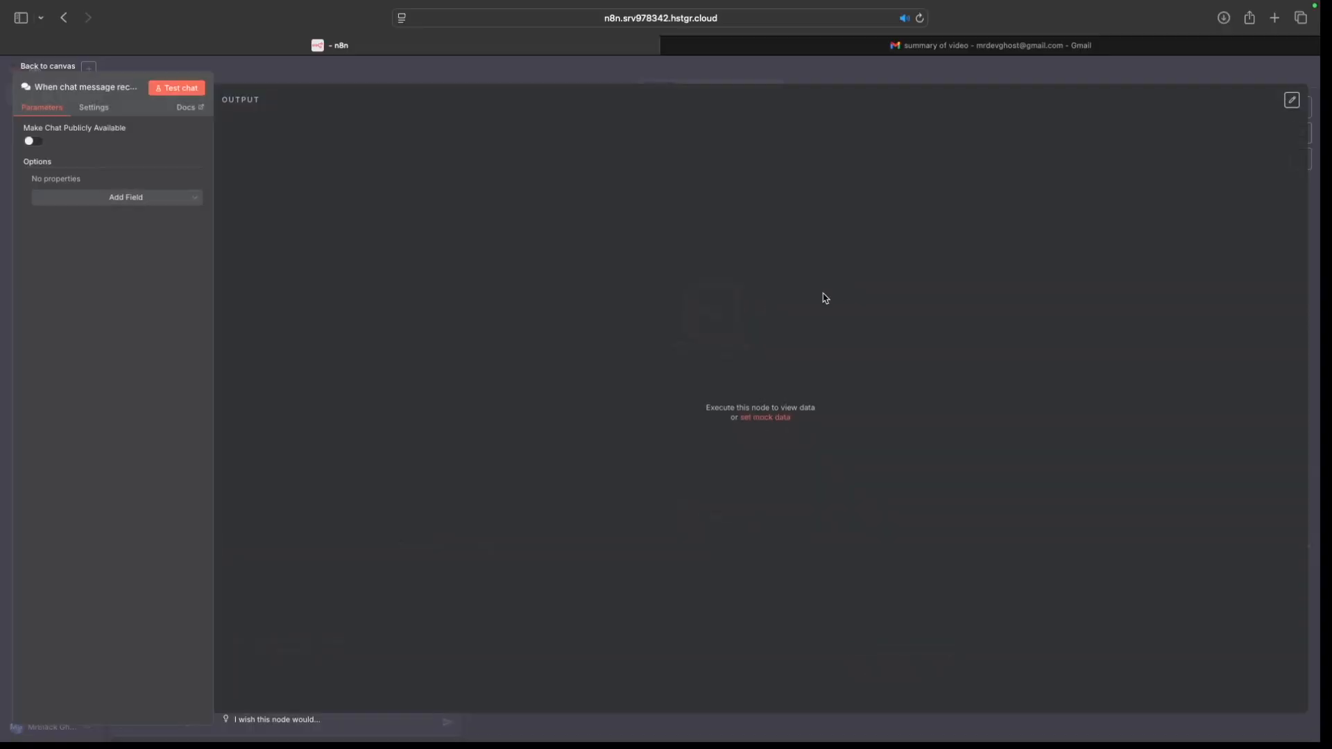
left_click(63, 67)
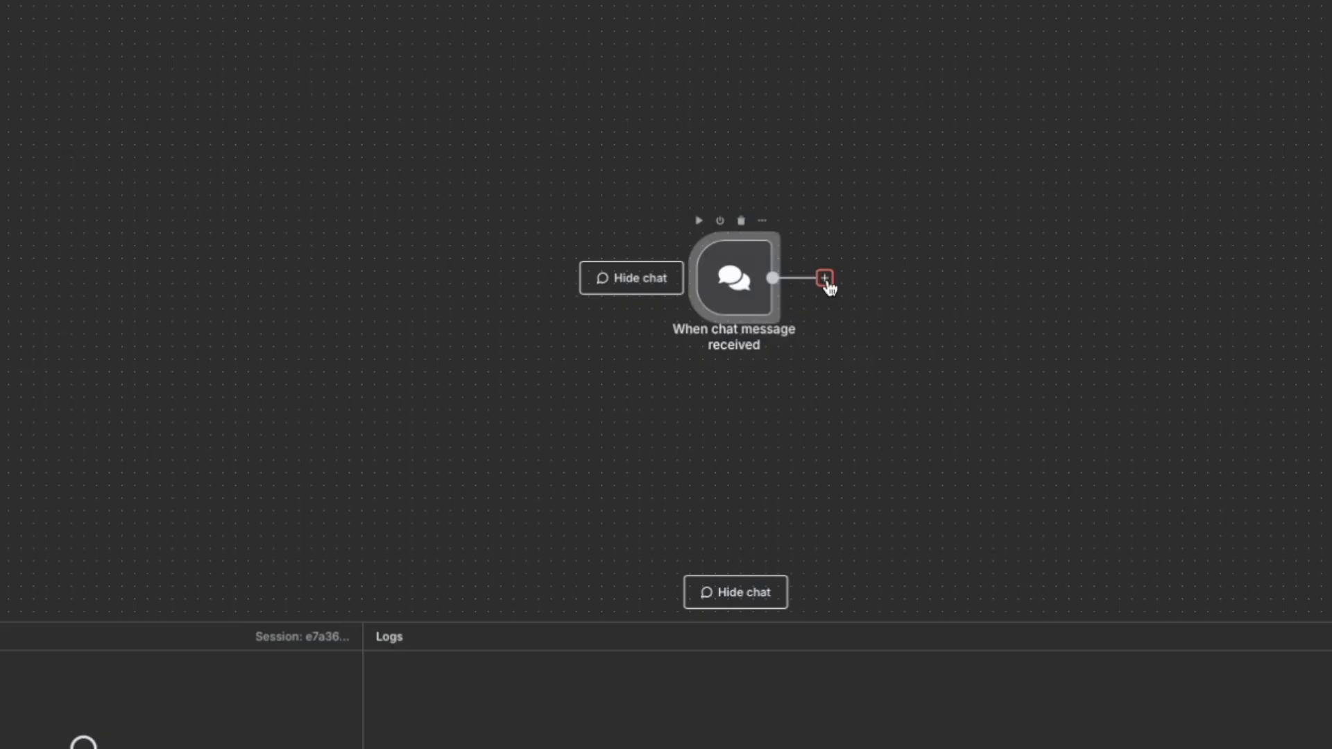
left_click(825, 278)
Step: Add an AI Agent with a pasted system message about queries, video summaries and Gmail
type("aia")
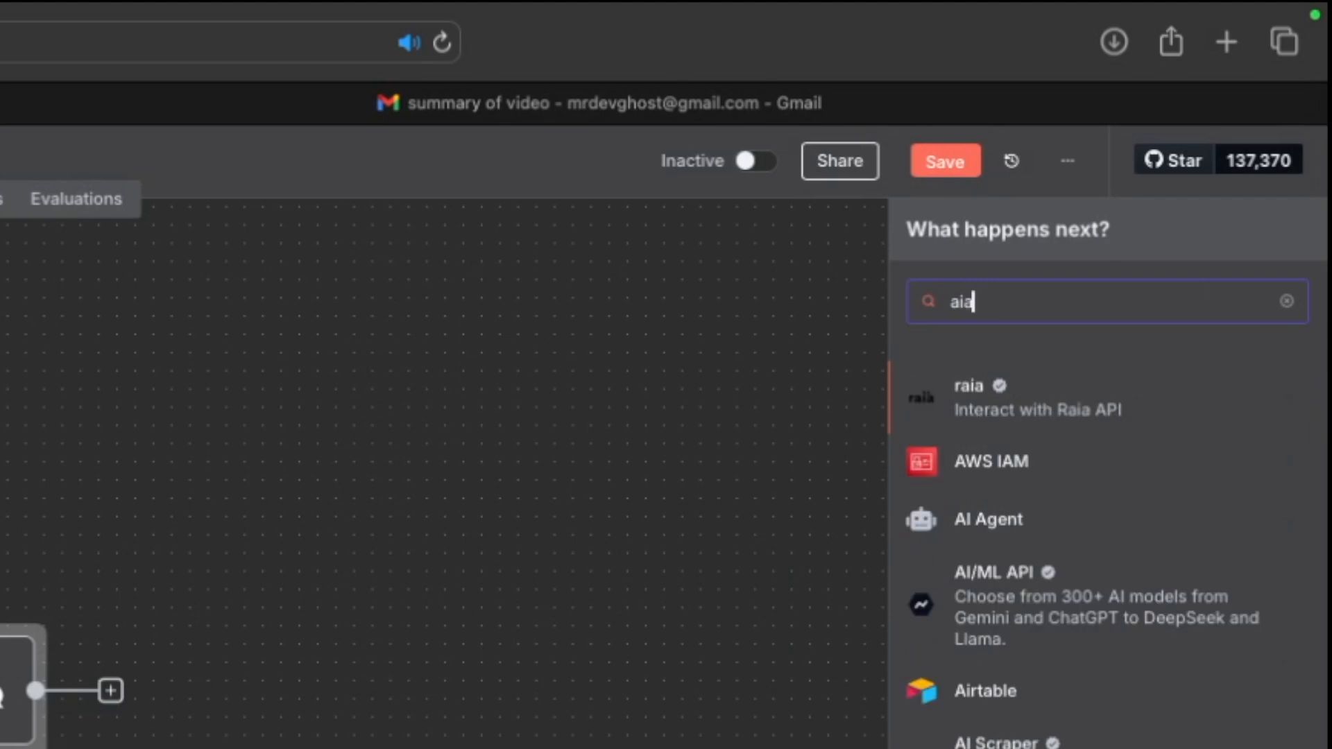
left_click(949, 522)
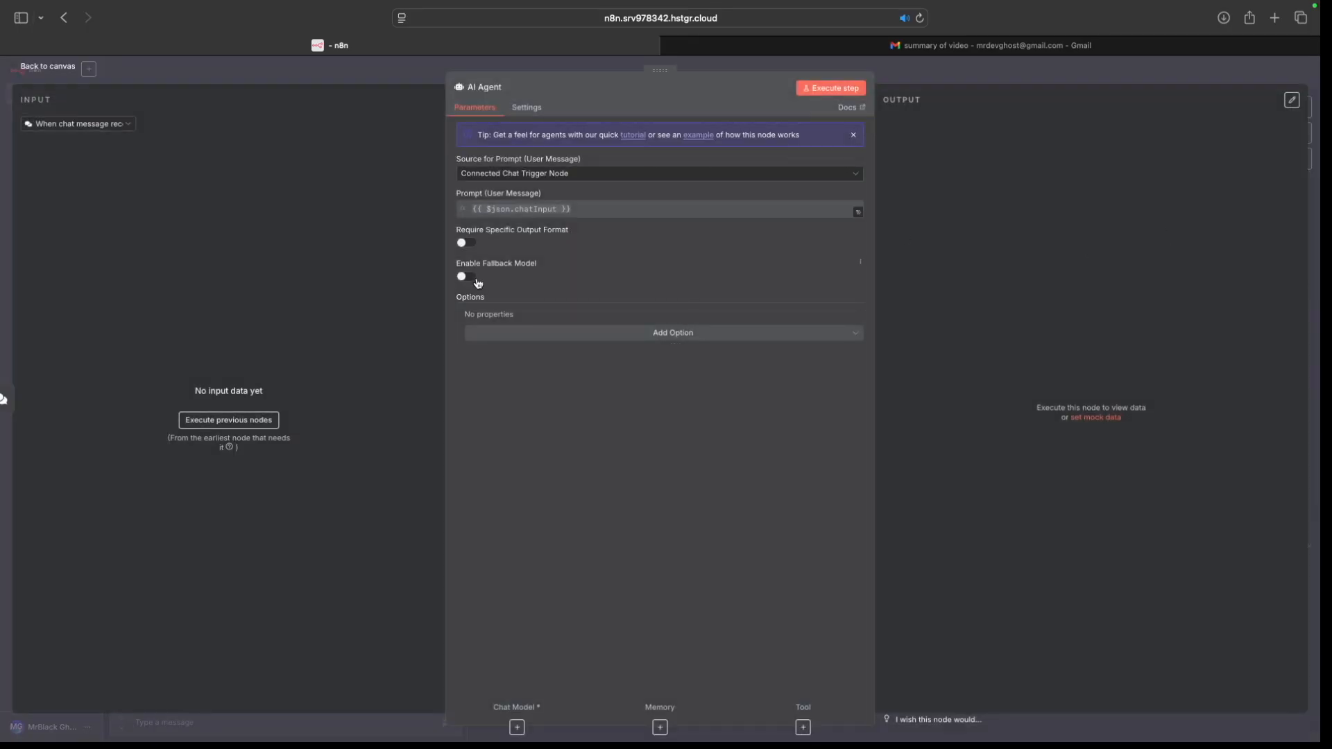
left_click(598, 333)
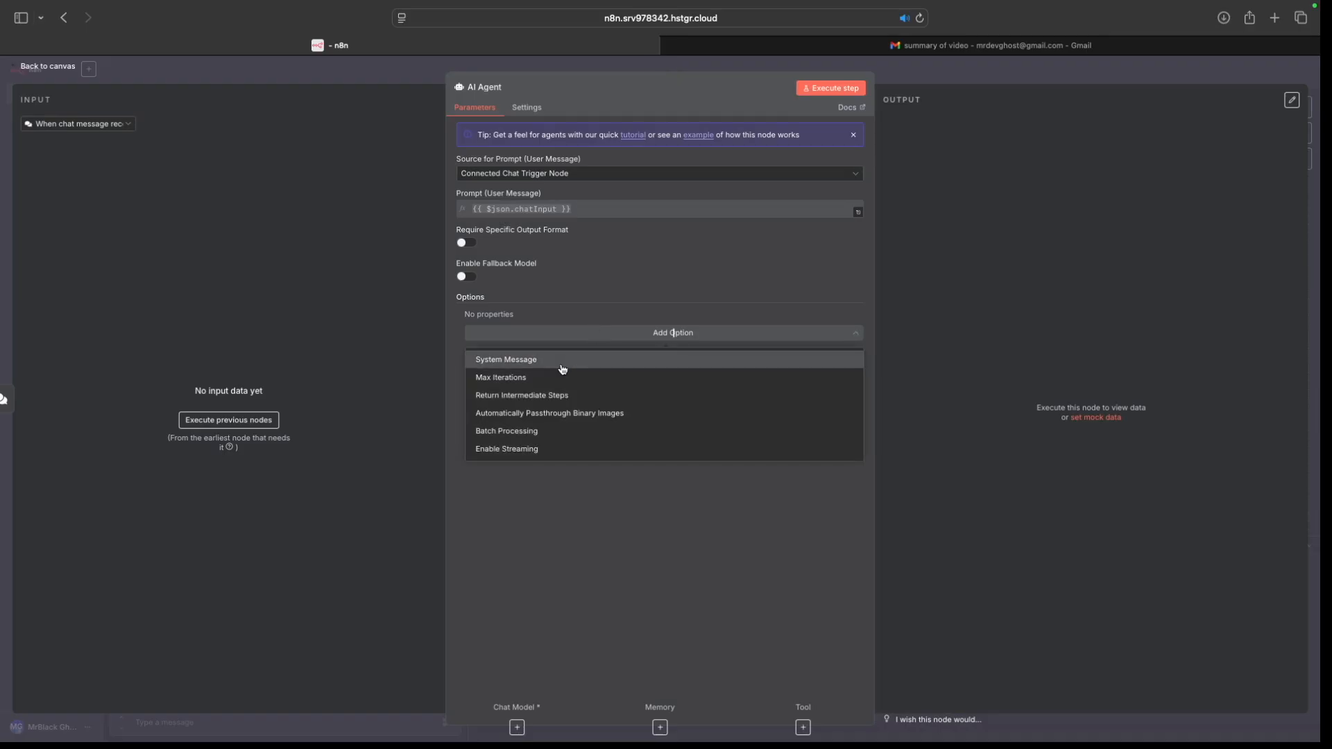
left_click(562, 359)
triple_click(601, 334)
key("super+v")
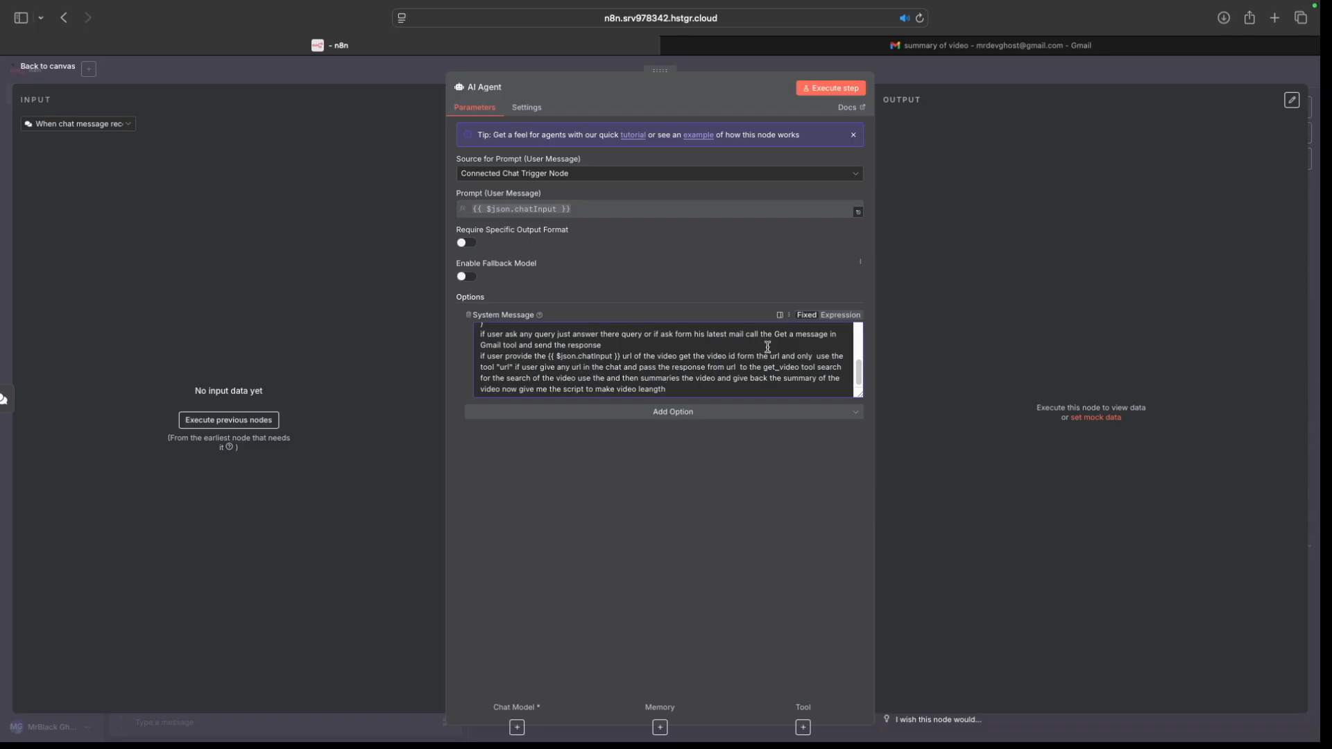
left_click(54, 65)
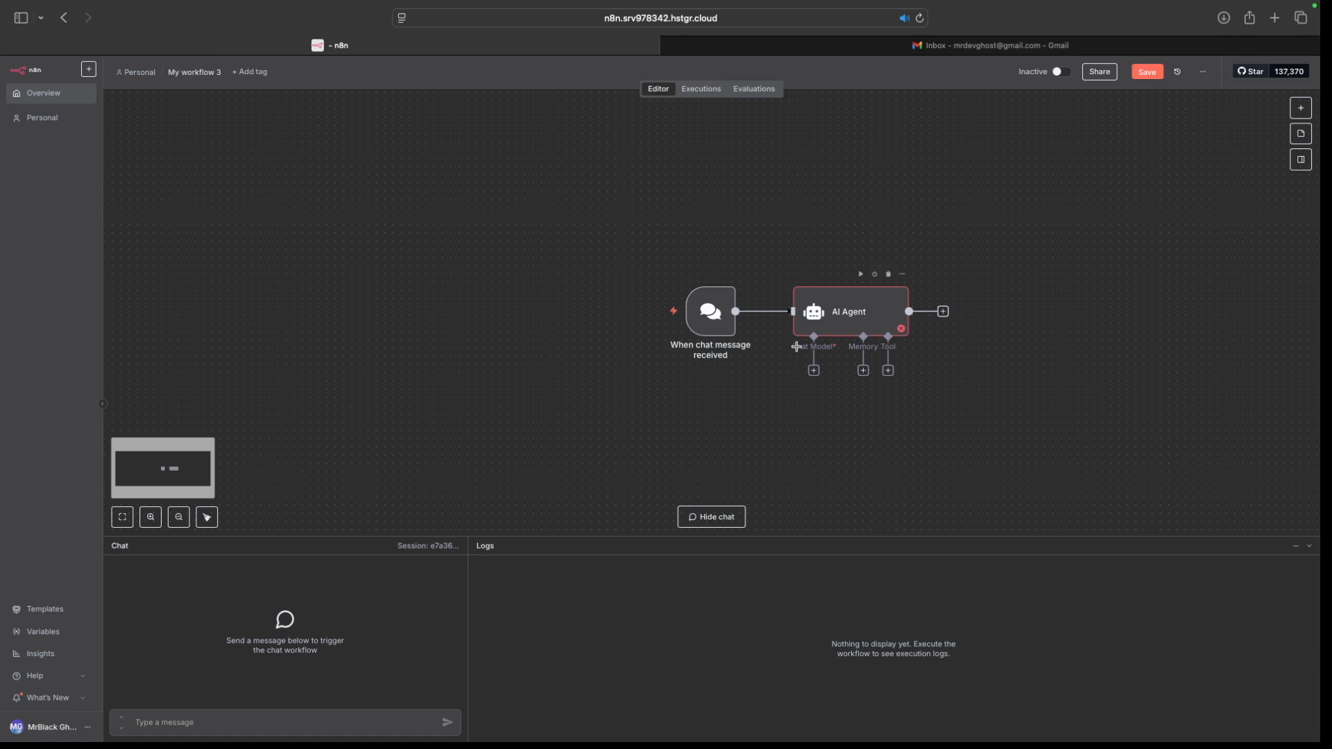
Step: Connect an OpenAI Chat Model using gpt-4o-mini as the AI Agent's chat model
left_click(816, 371)
type("ope")
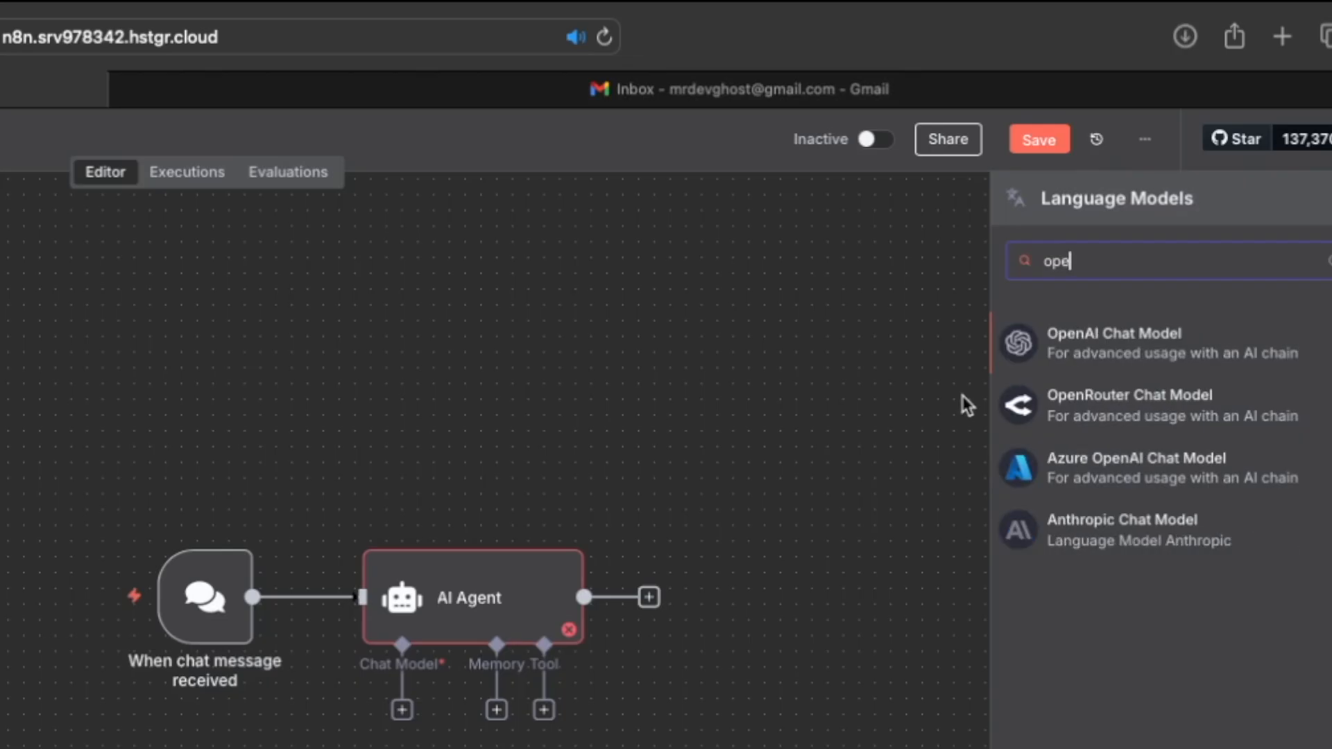
left_click(1099, 350)
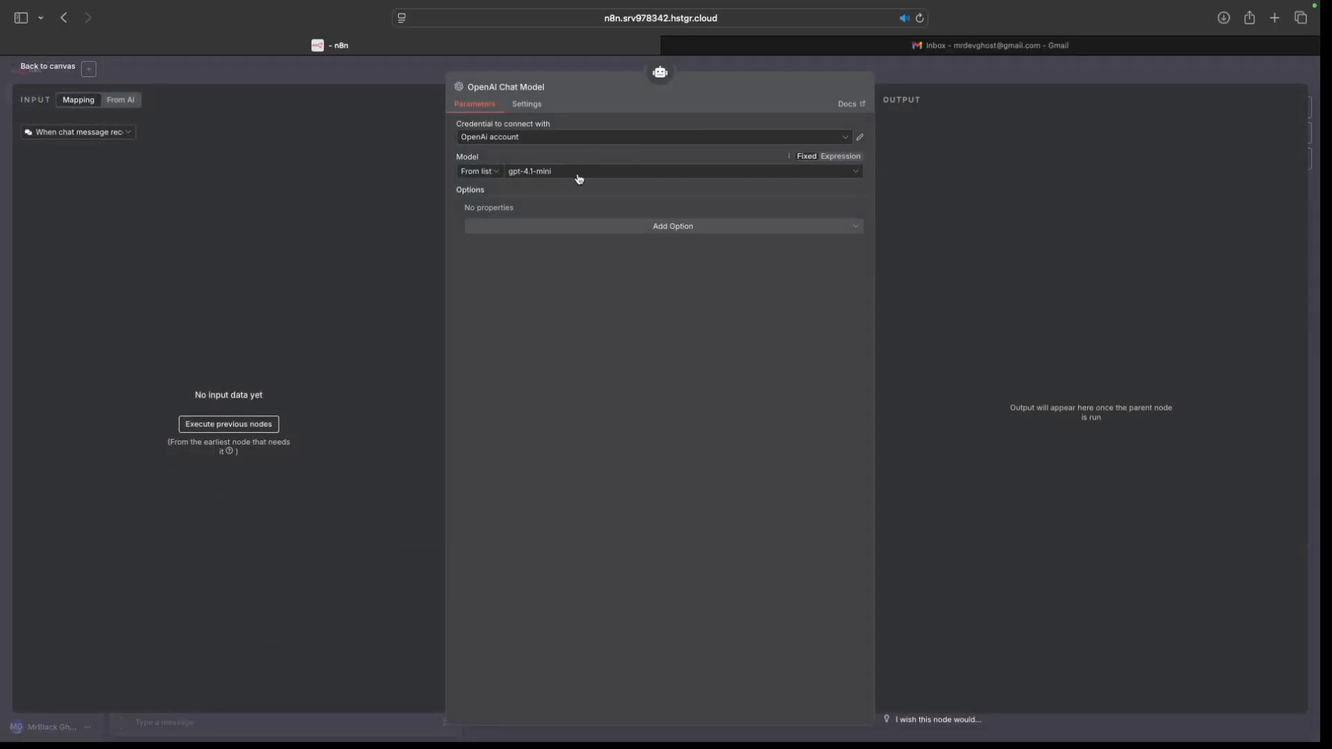
left_click(579, 176)
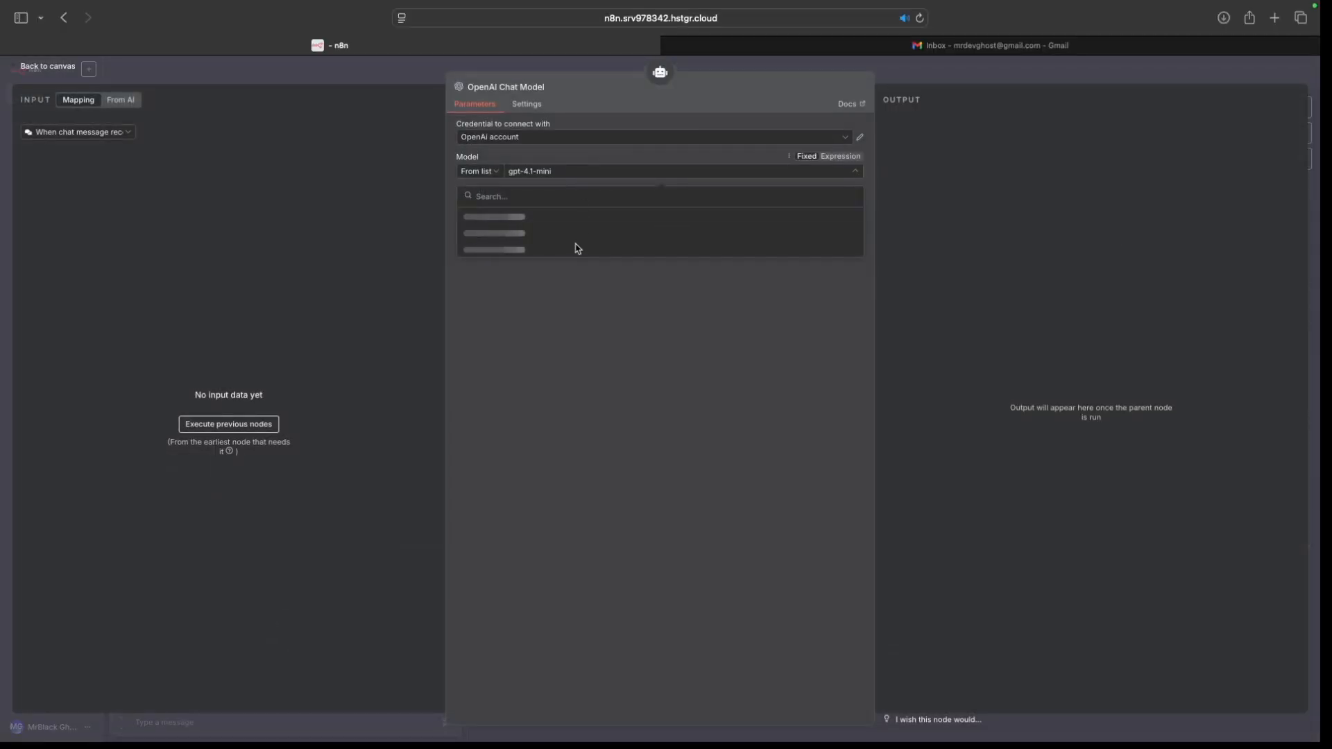
scroll(607, 285, "down", 5)
scroll(606, 285, "up", 5)
scroll(608, 286, "down", 3)
scroll(608, 286, "down", 4)
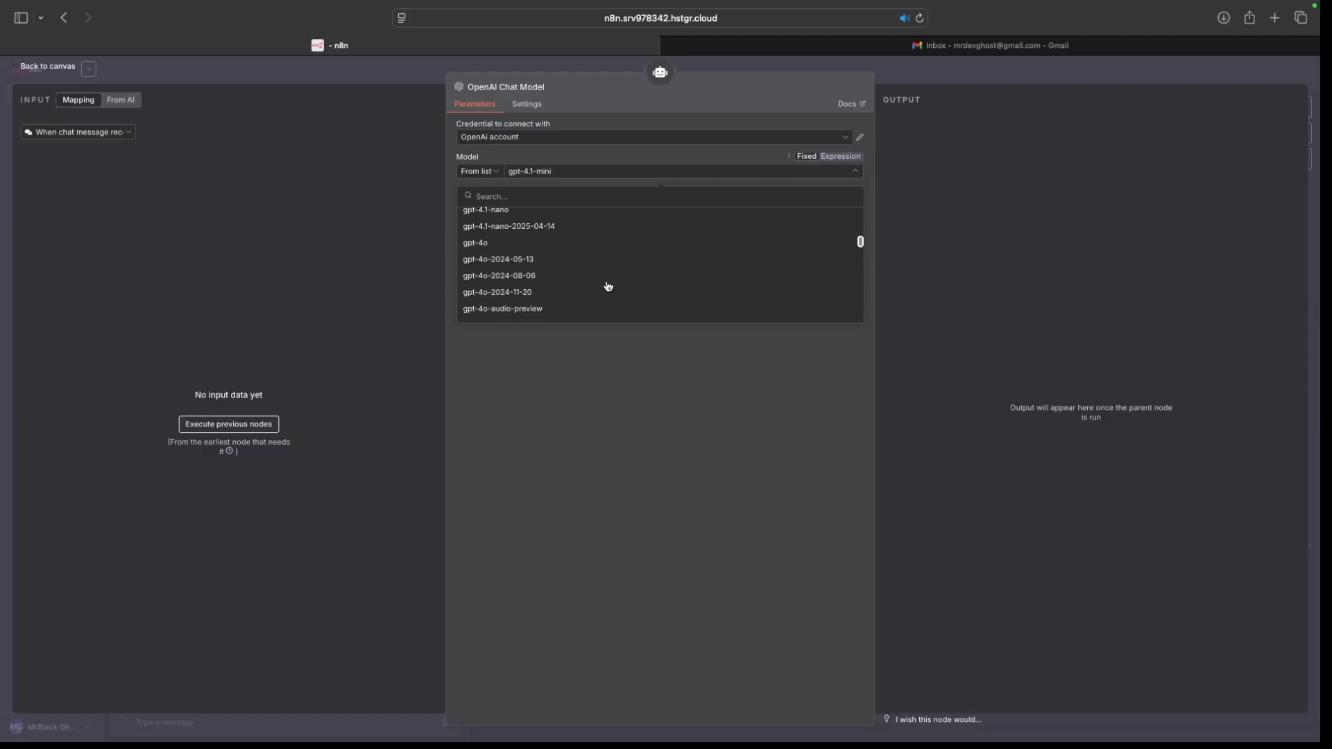
scroll(608, 286, "down", 3)
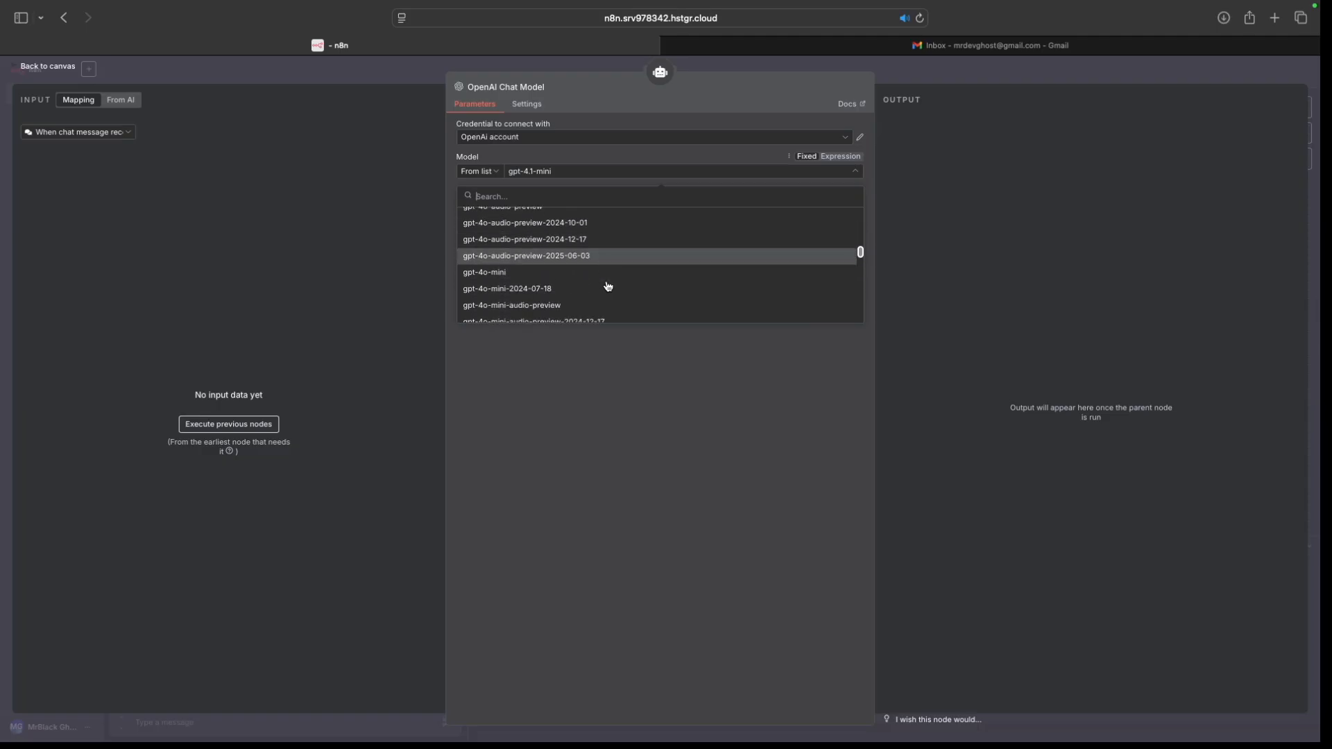
left_click(609, 261)
left_click(545, 173)
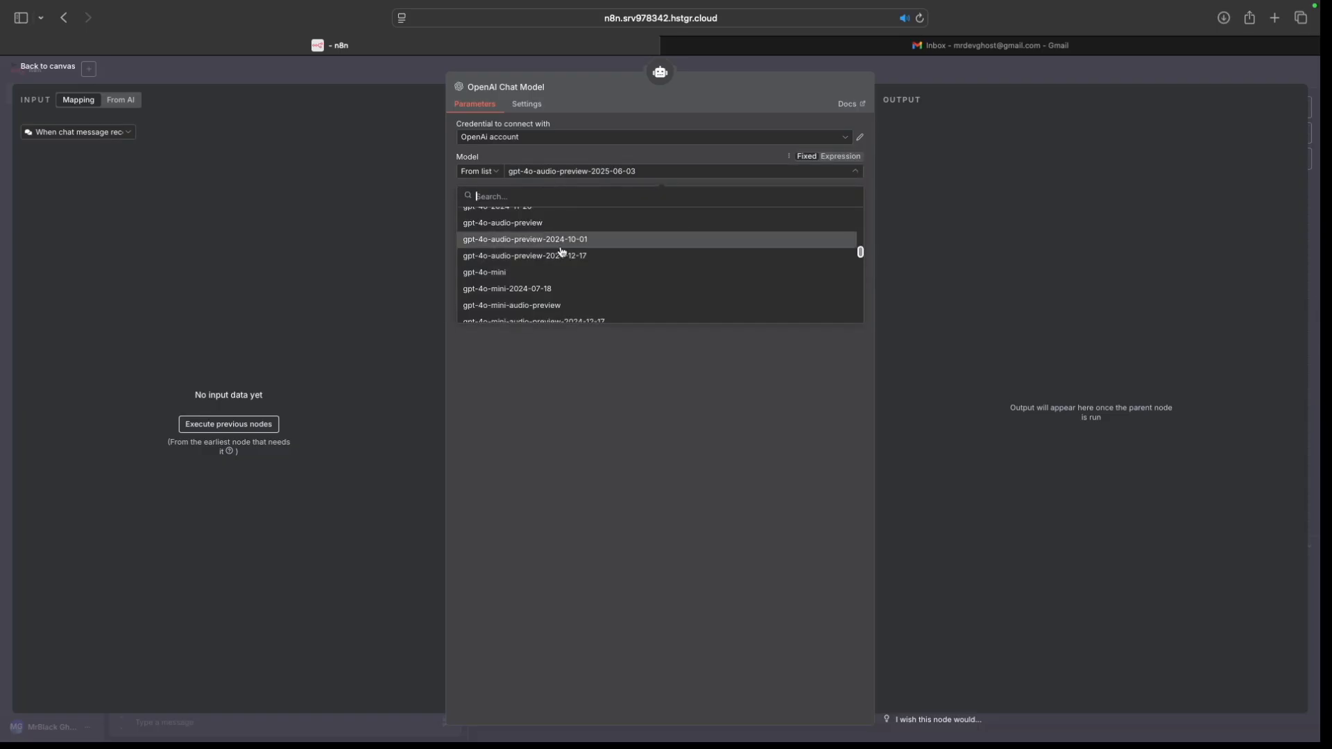
left_click(559, 271)
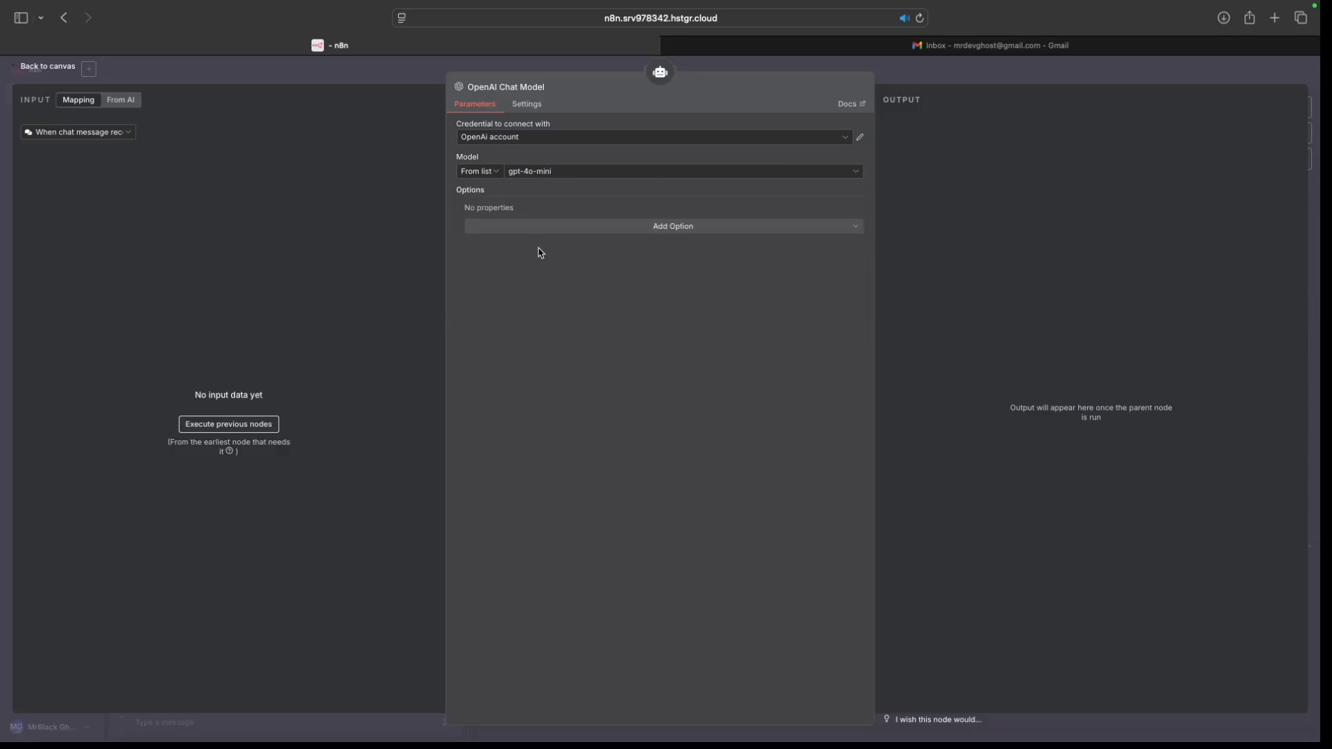
left_click(55, 68)
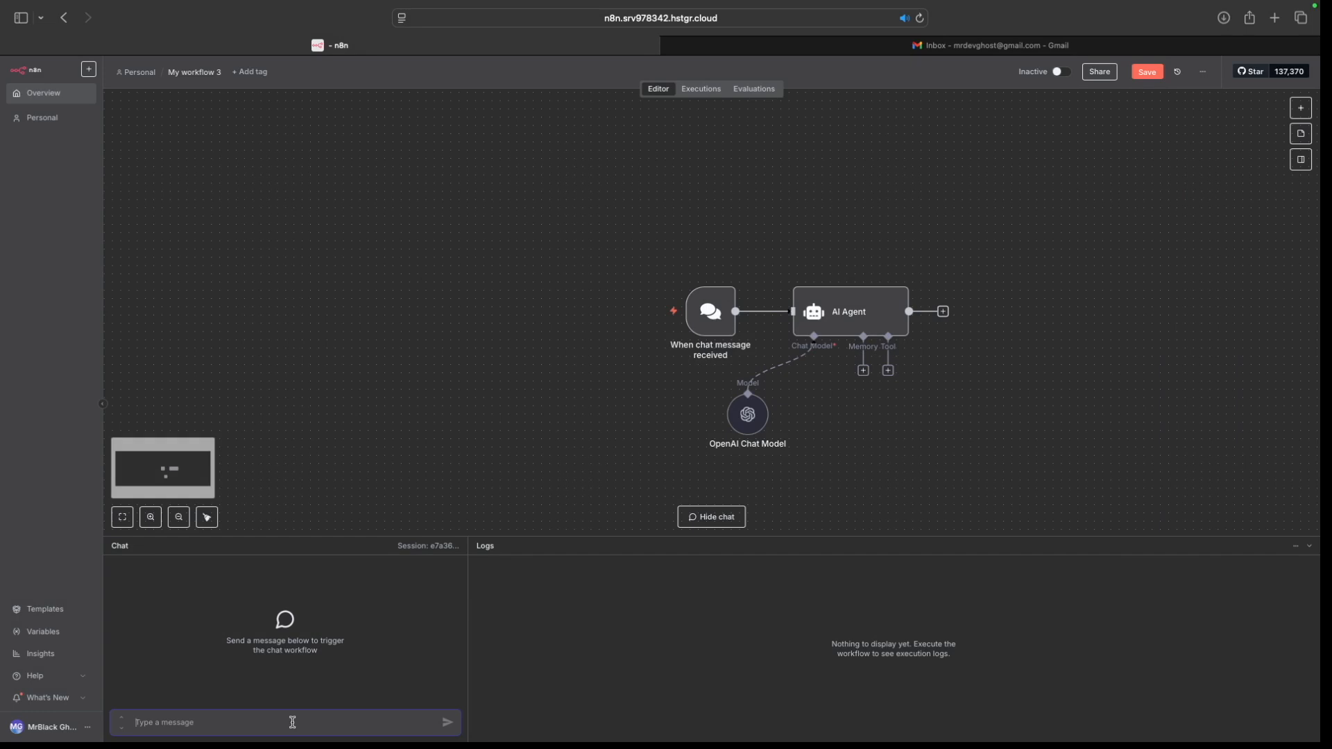
Step: Send the test chat 'hi', inspect the model's Greetings reply, then clear the execution
type("hi")
key("Return")
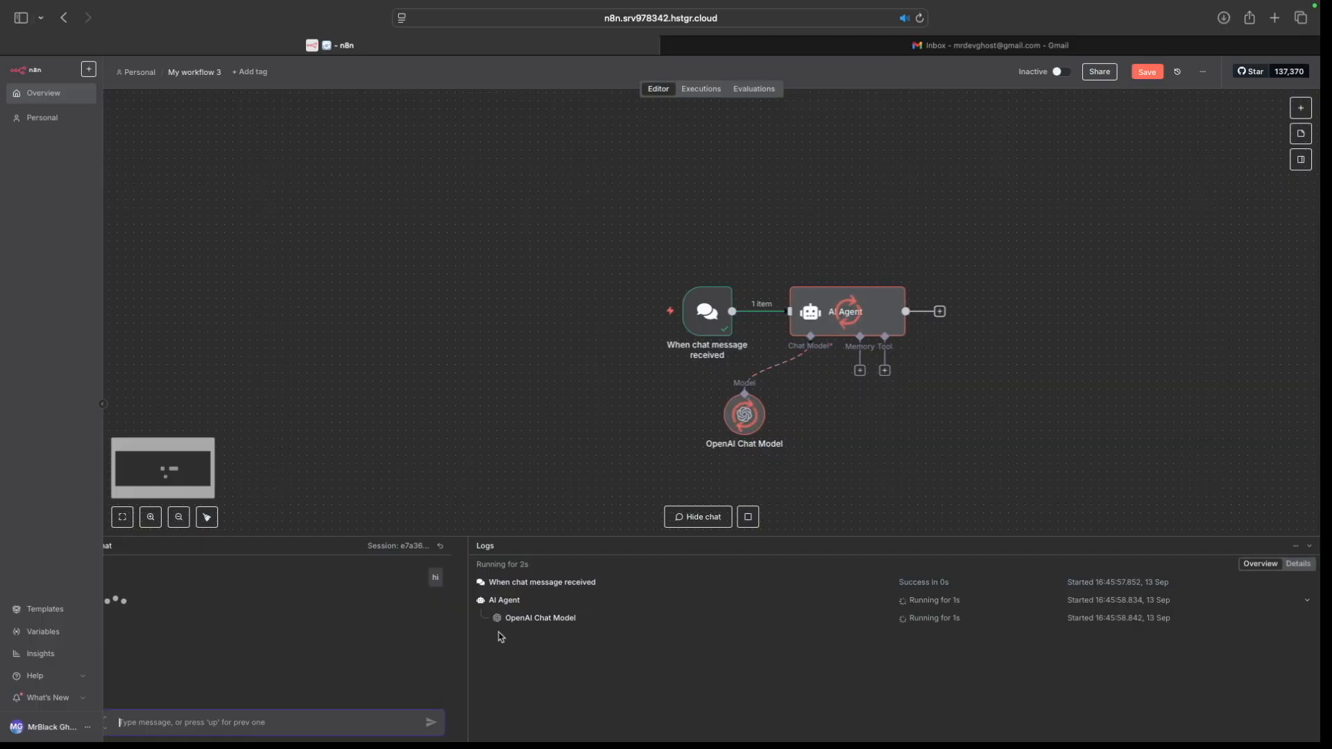
left_click(608, 620)
left_click_drag(985, 625, 1144, 626)
left_click(551, 546)
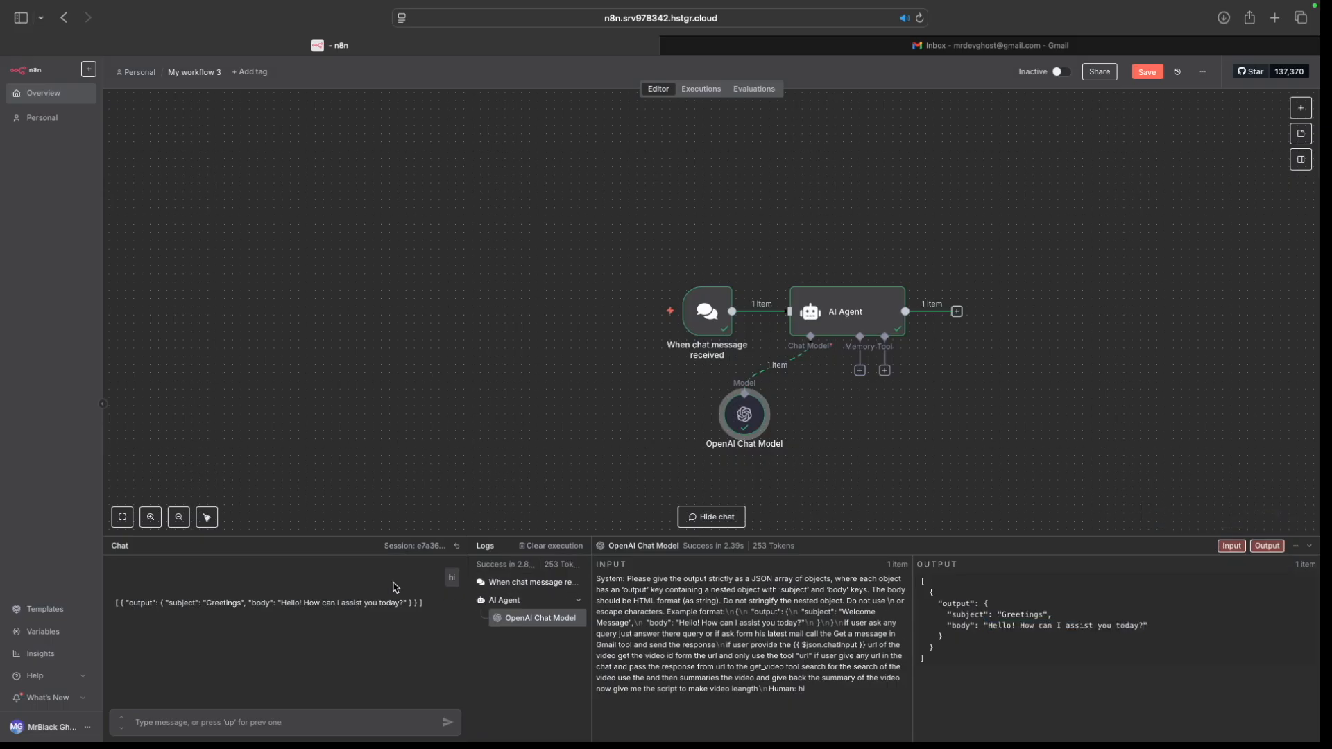
left_click(862, 372)
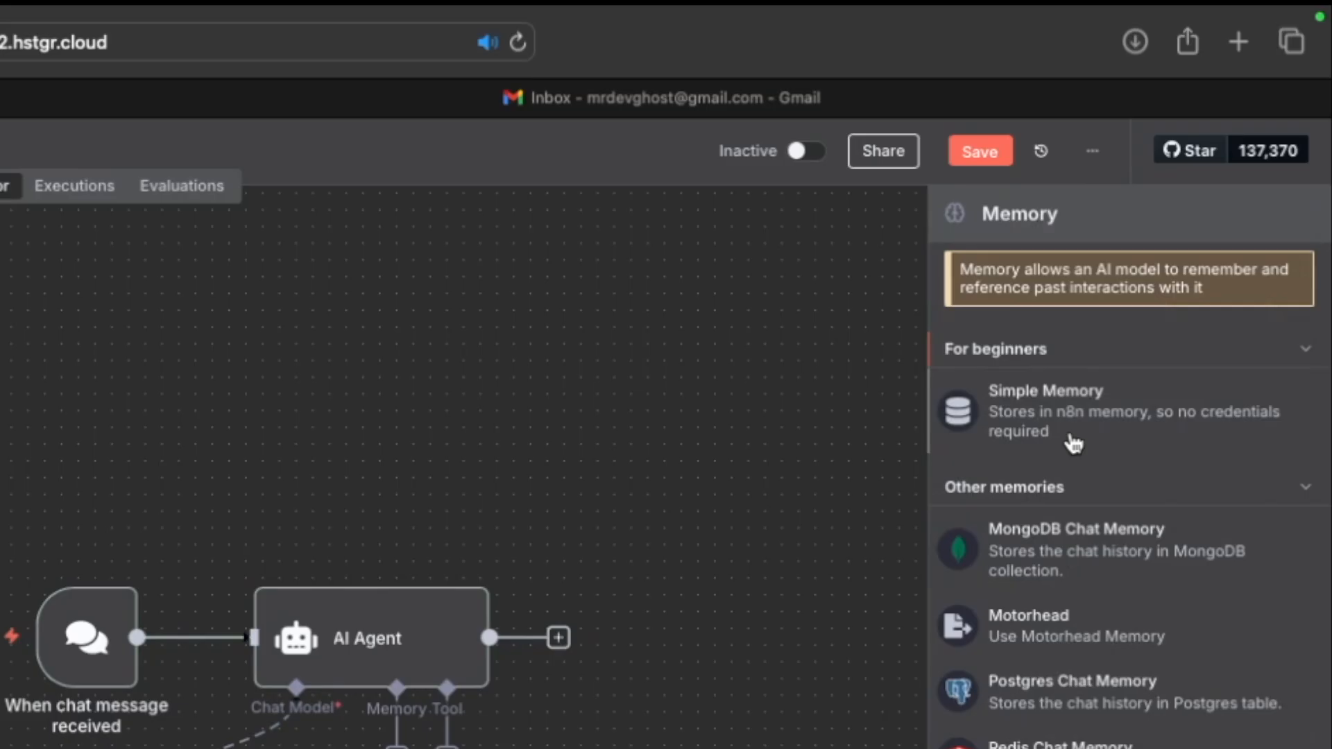
Step: Attach Simple Memory to the agent and choose the url Code Tool from a 'code' search
left_click(1074, 444)
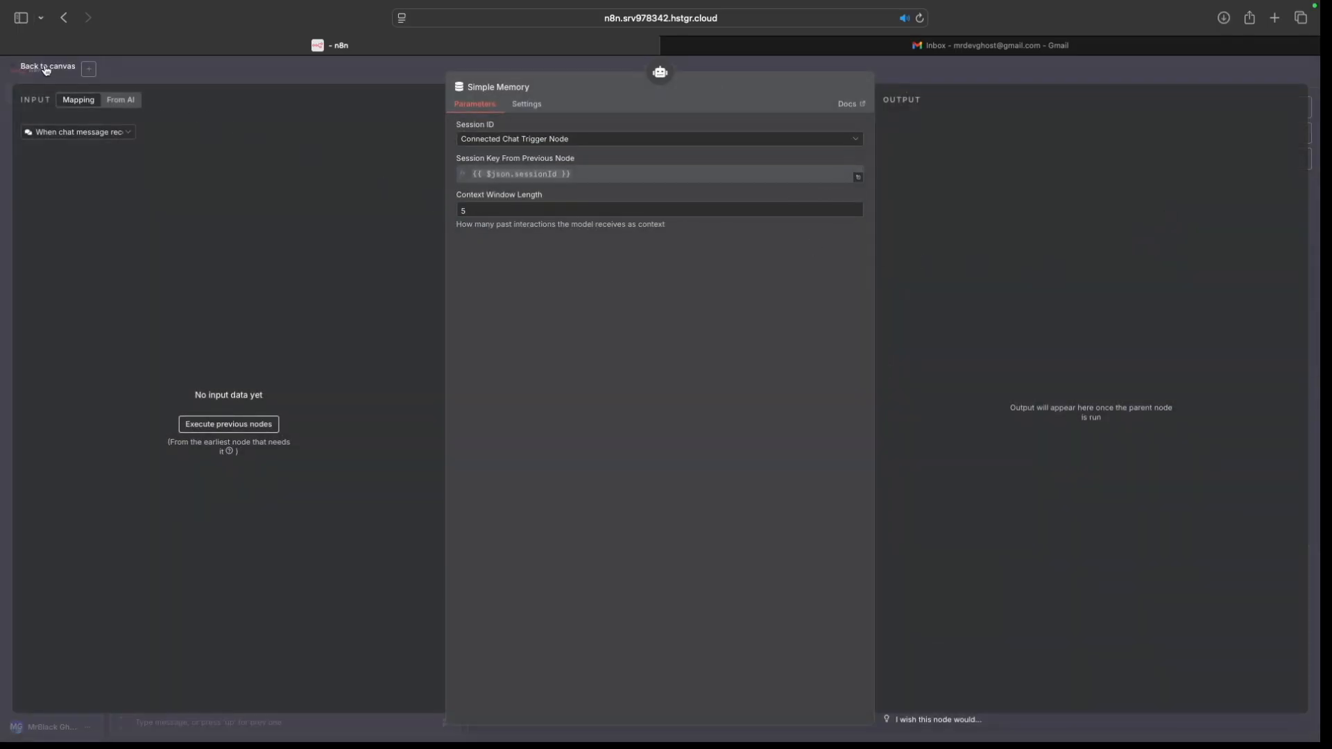
left_click(46, 69)
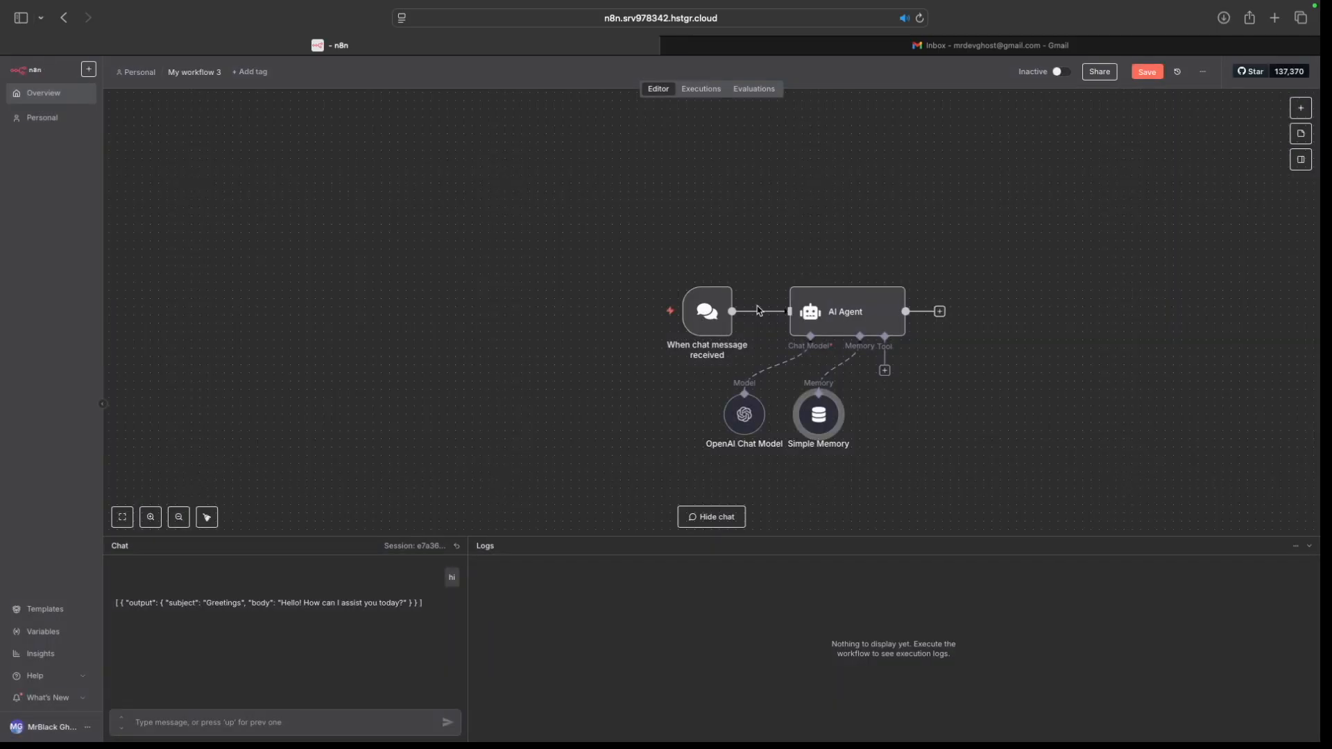
left_click(886, 371)
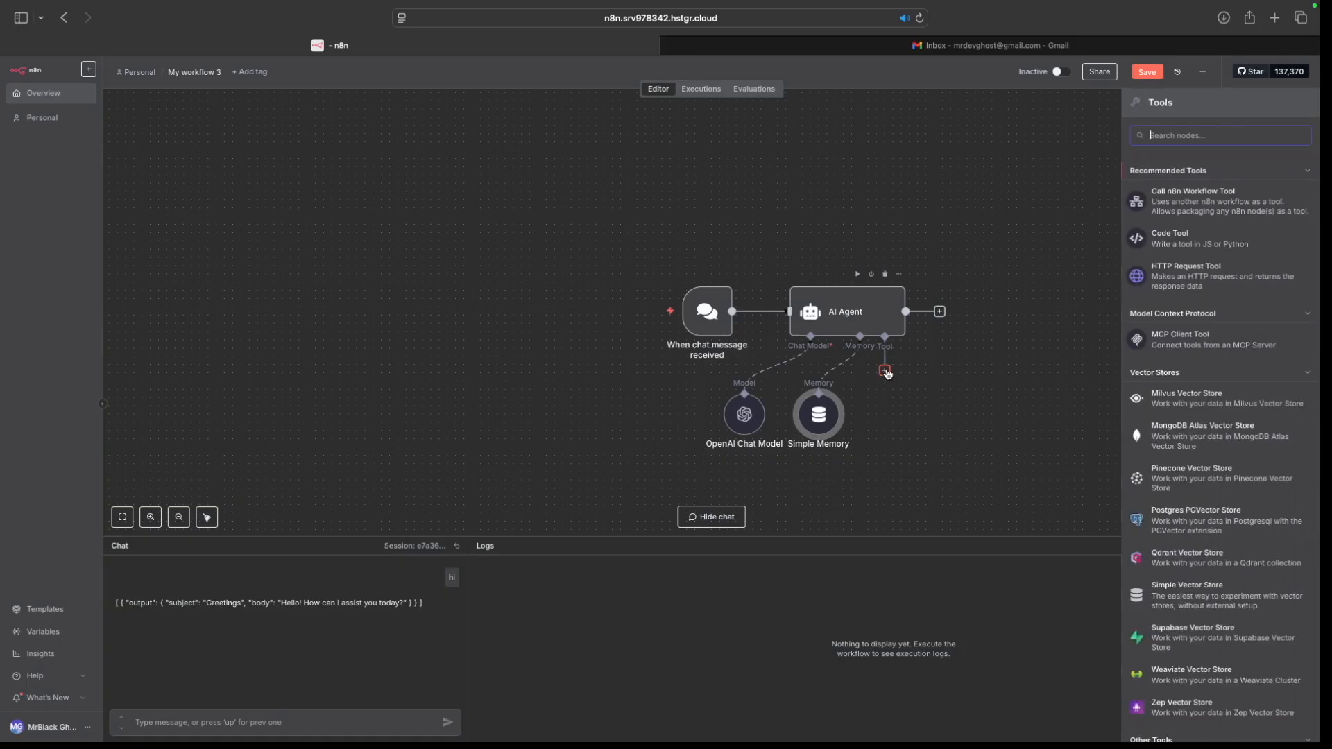
type("code")
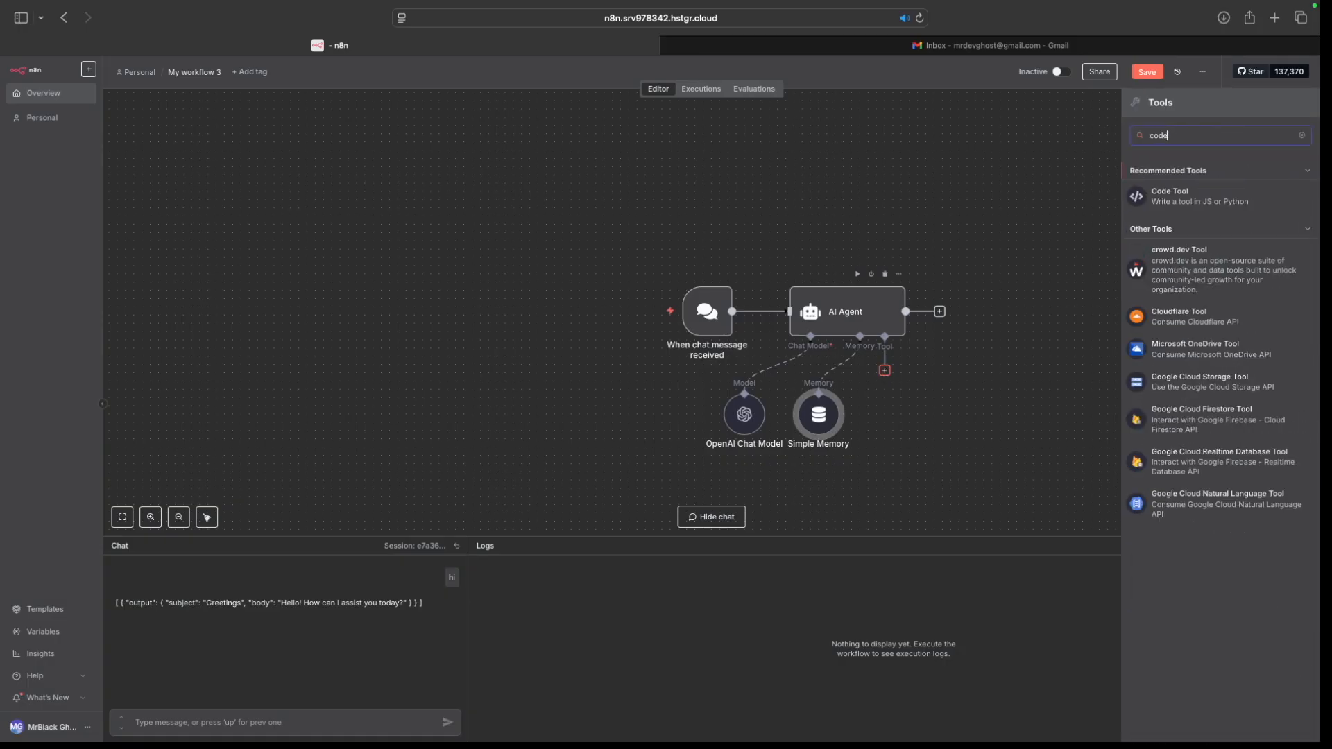
left_click(1198, 202)
Step: Replace the url tool's example JavaScript with the pasted YouTube video-ID extraction code
left_click(616, 281)
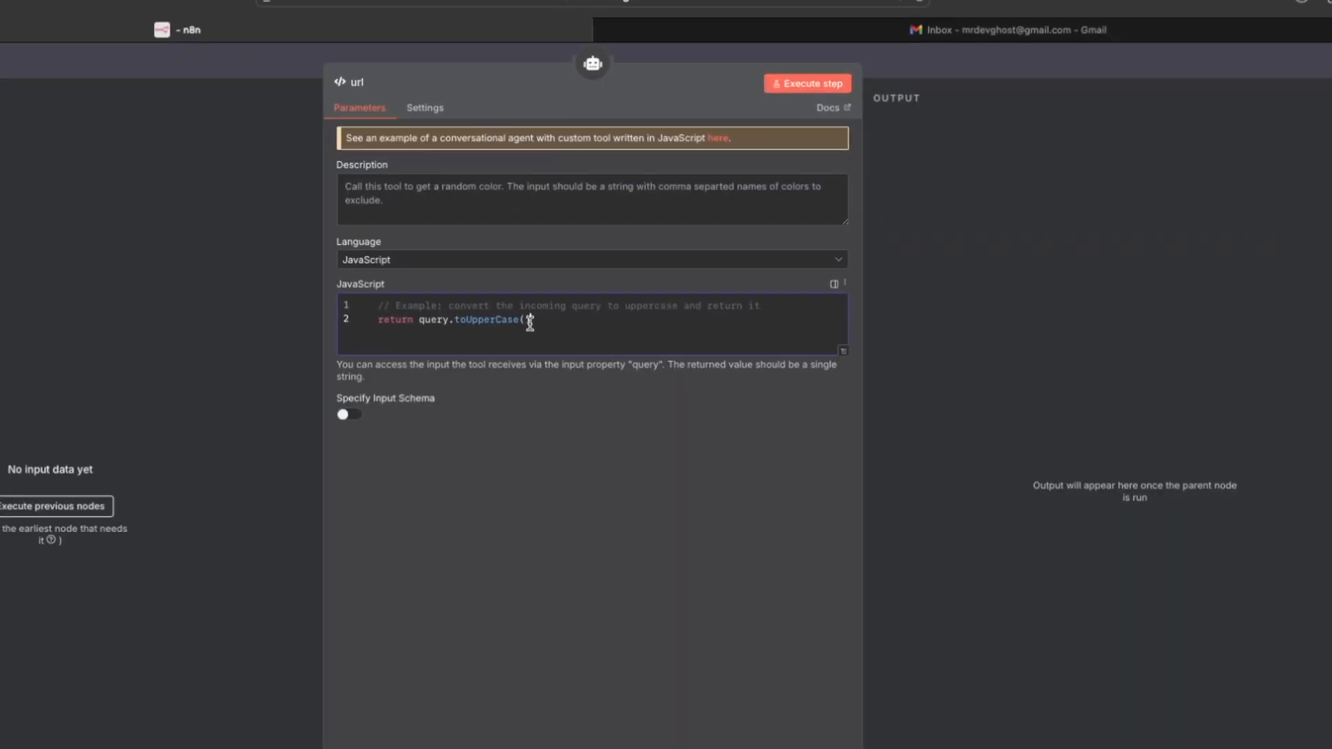
key("super+a")
type("const extractYoutubeId = (url) => {   // Regex pattern that matches both youtu.be and youtube.com URLs   const pattern = /(?:youtube\\.com\\/(?:[^\\/]+\\/.+\\/|(?:v|e(?:mbed)?)\\/|.*[?&]v=)|youtu\\.be\\/)([^\"&?\\/\\s]{11})/;   const match = url.match(pattern);   return match ? match[1] : null; };  // Input URL from previous node const youtubeUrl = query; // Adjust this based on your workflow  // Process the URL and return the video ID return extractYoutubeId(youtubeUrl)")
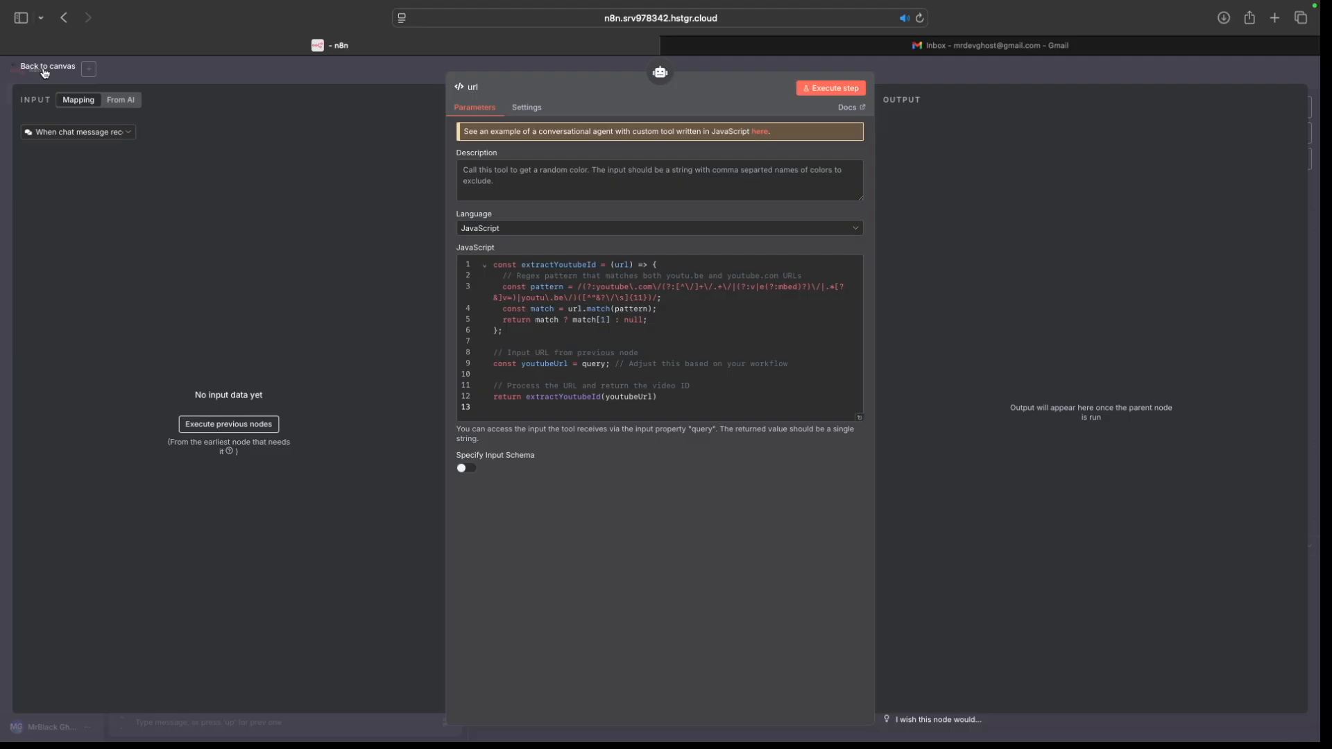
left_click(55, 153)
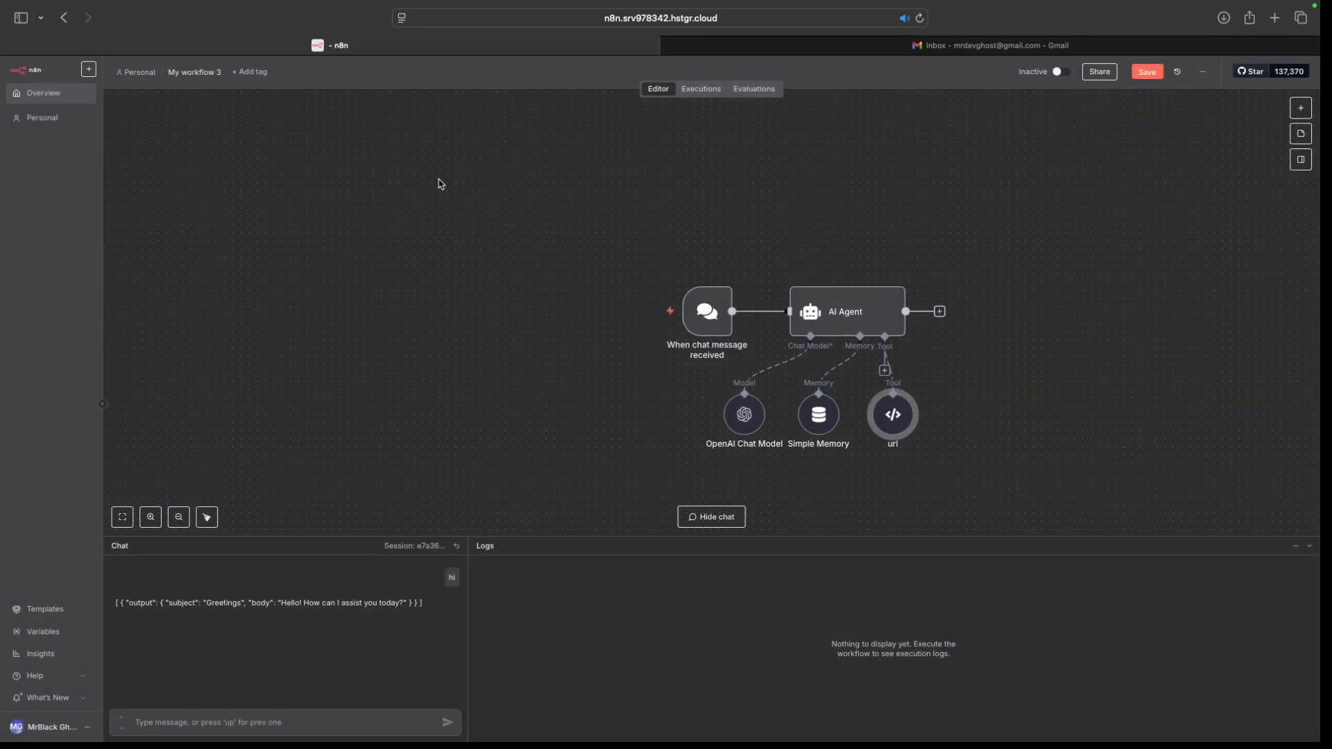
Step: Search the agent's tools for 'you' and add the YouTube Tool
left_click(885, 371)
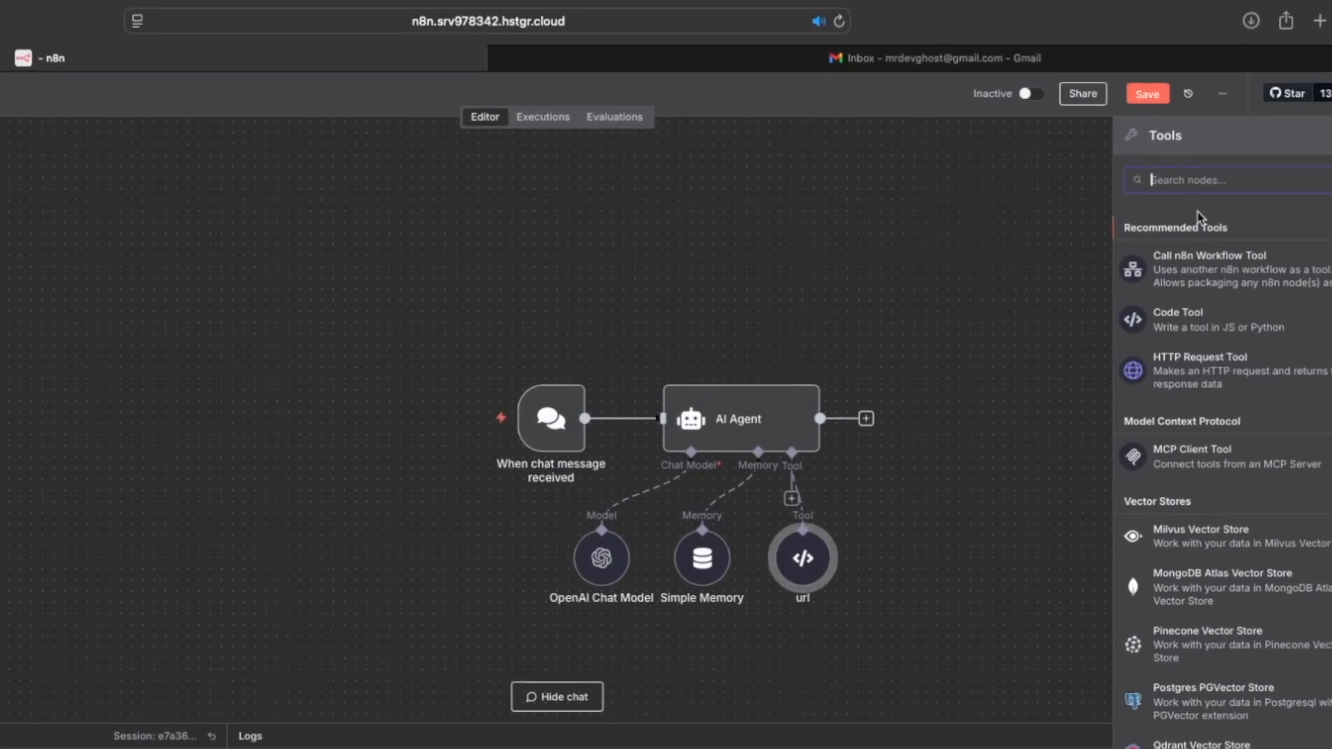
type("you")
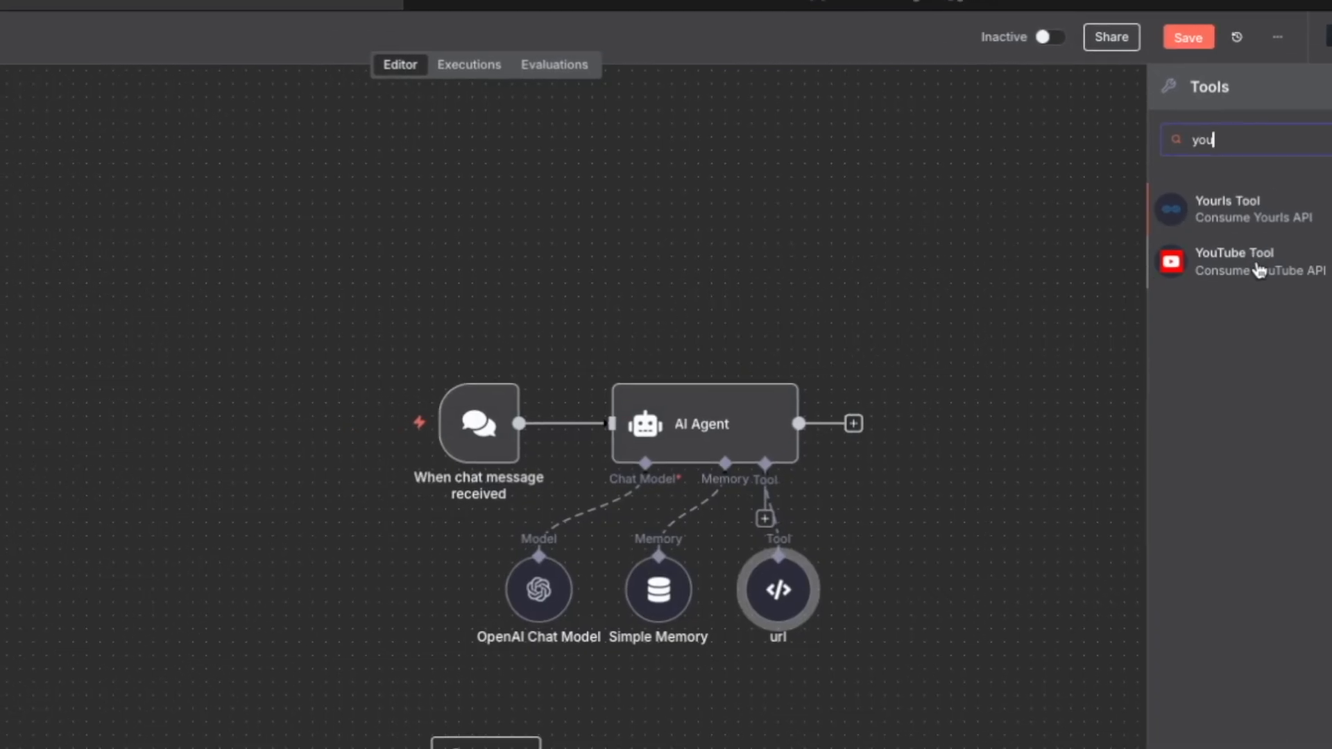
left_click_drag(1250, 240, 1215, 206)
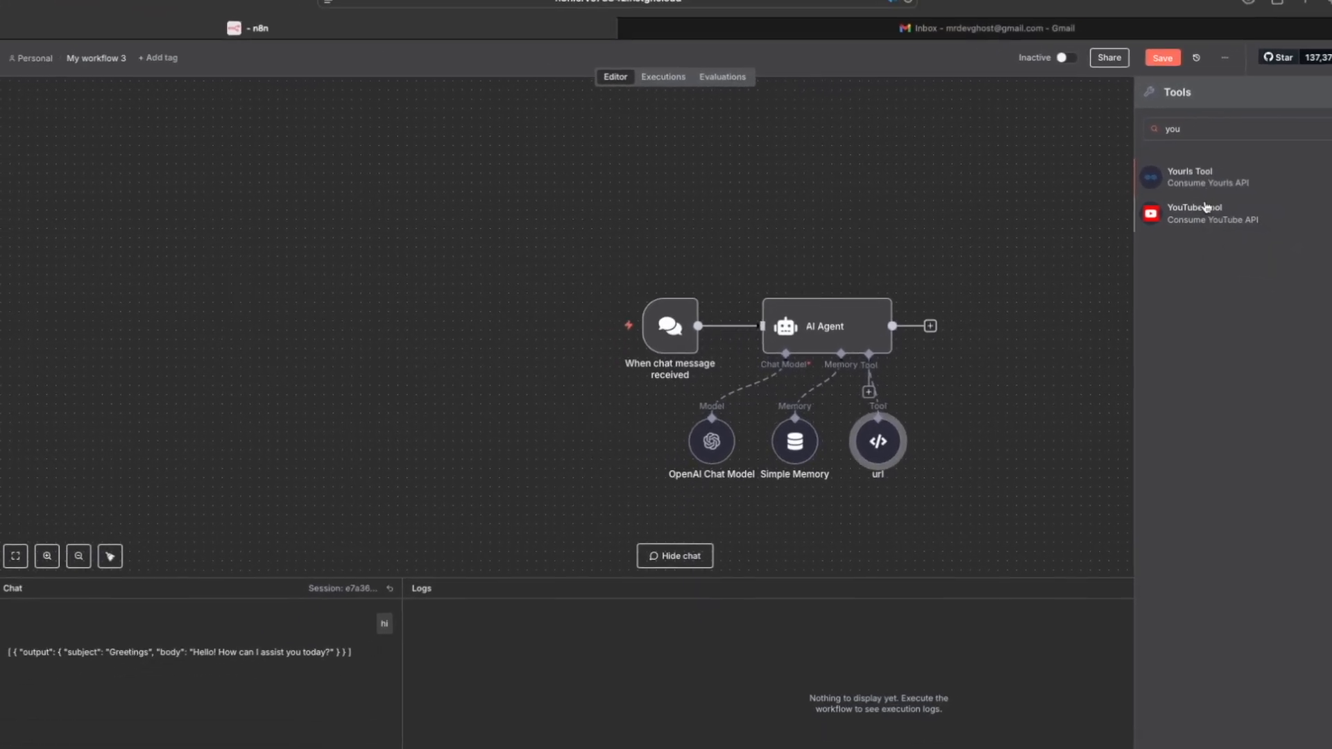
left_click(1215, 209)
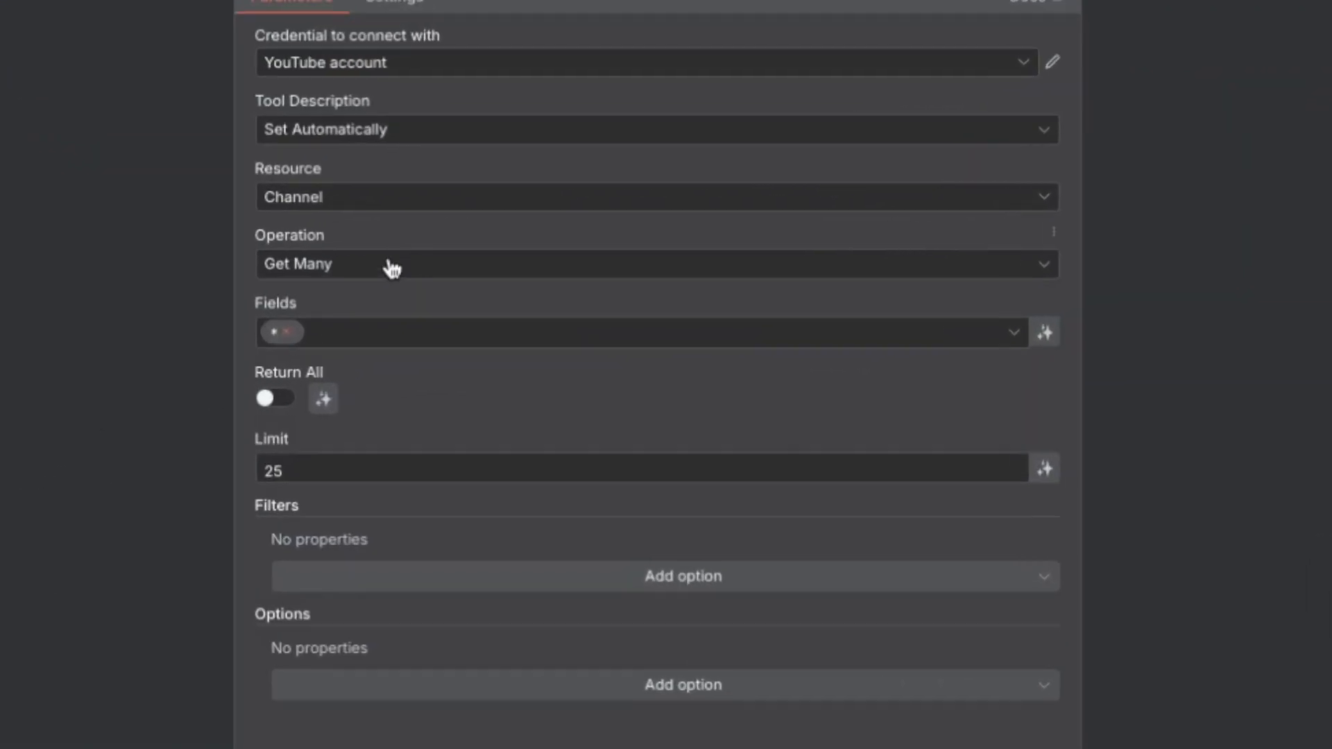
Step: Set the YouTube Tool to Get a Video with ID NG9bFFNNmQg and test-run it
left_click(472, 268)
left_click(444, 300)
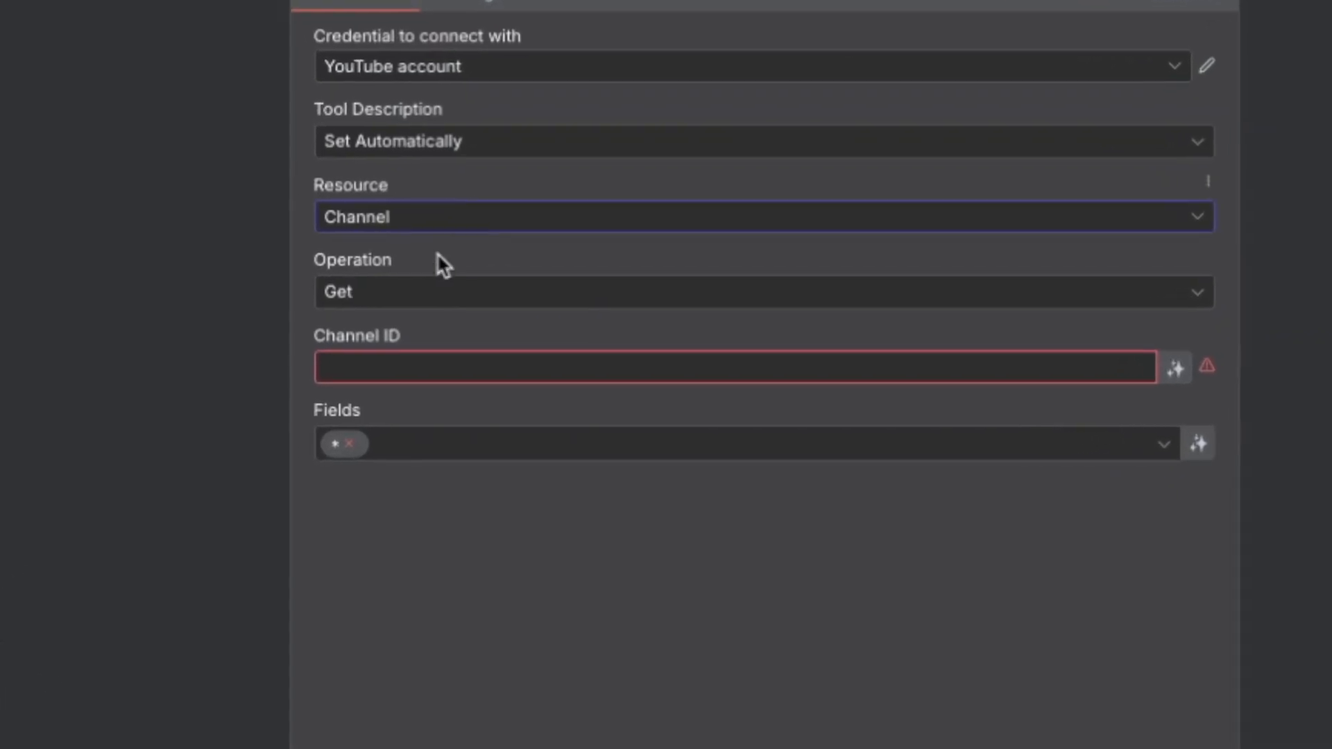
left_click(437, 224)
left_click(339, 409)
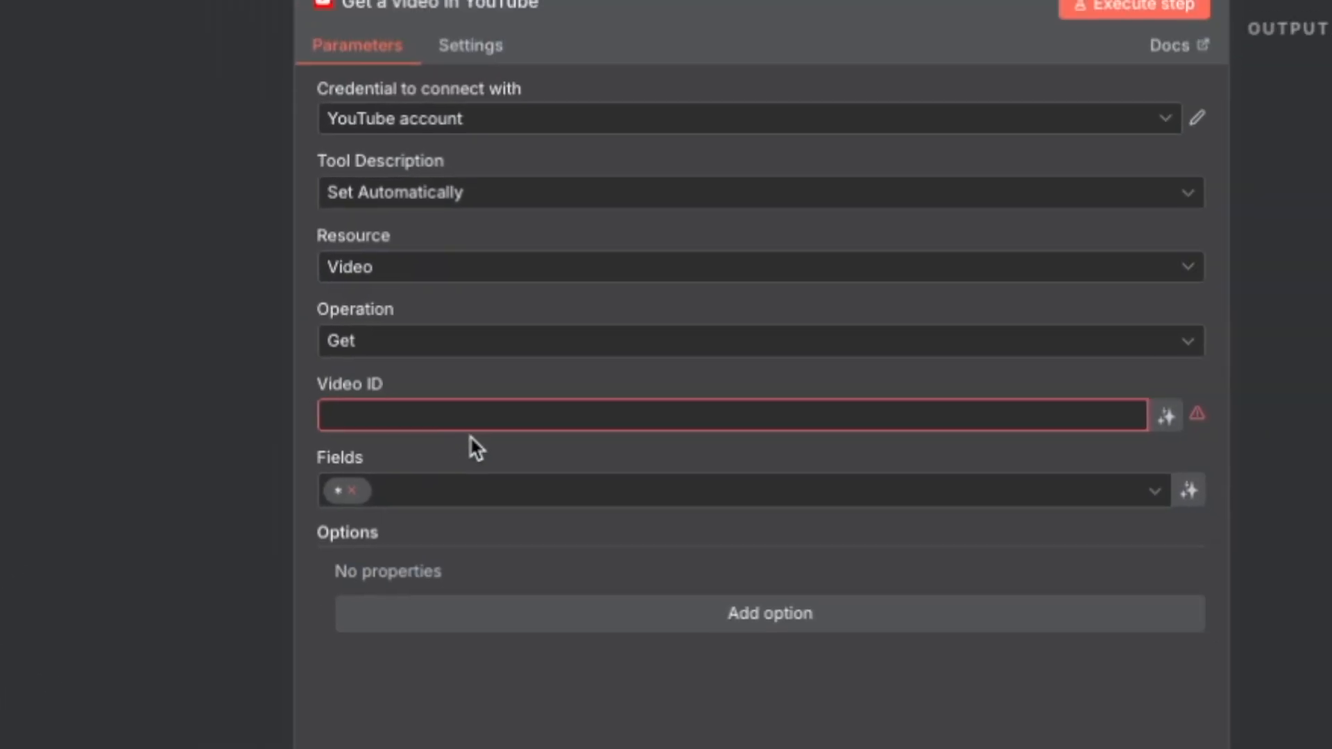
left_click(539, 458)
type("NG9bFFNNmQg")
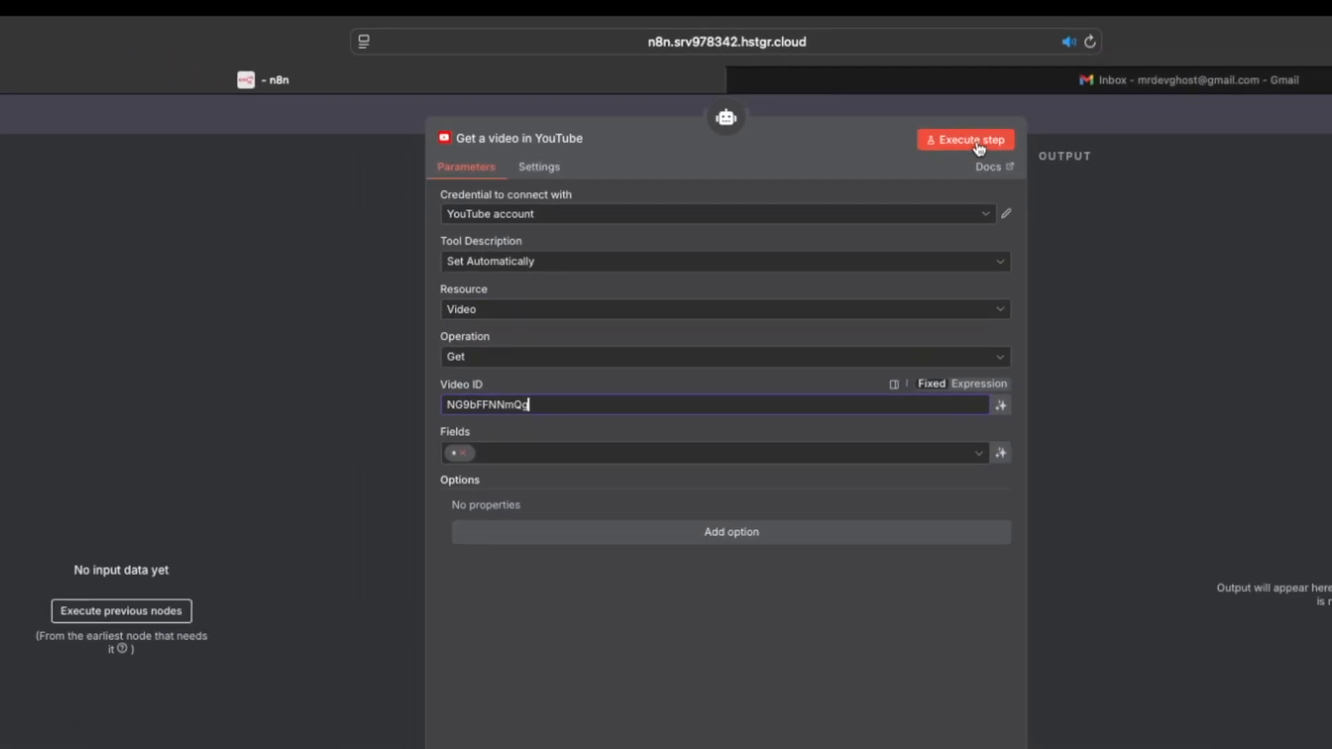
left_click(1008, 159)
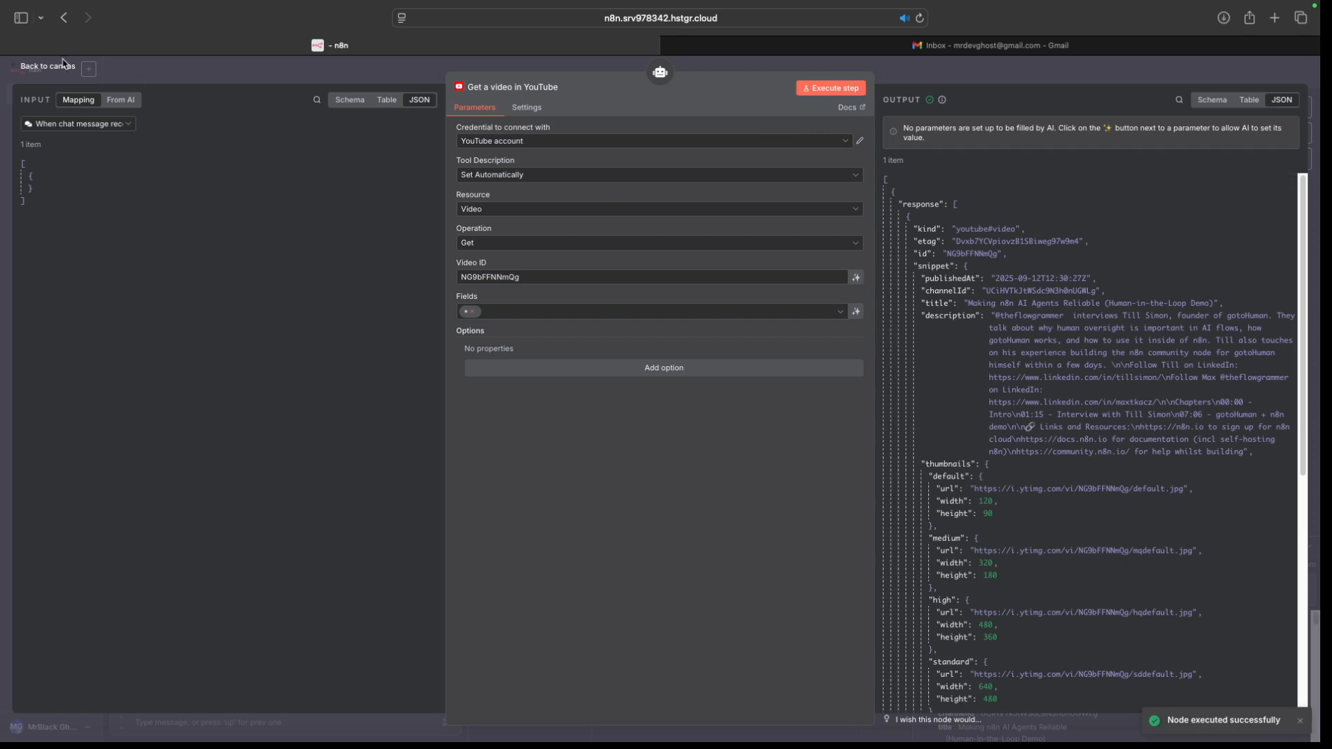
left_click(54, 67)
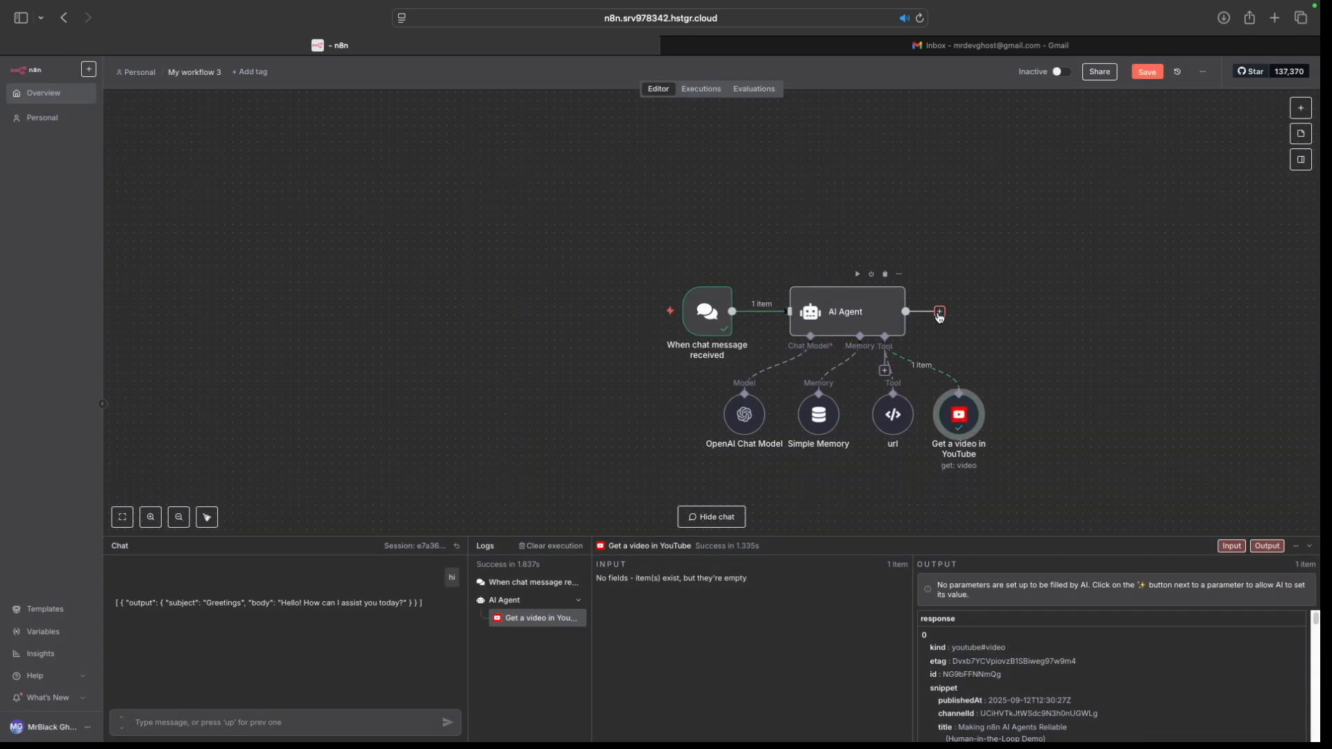
left_click(940, 311)
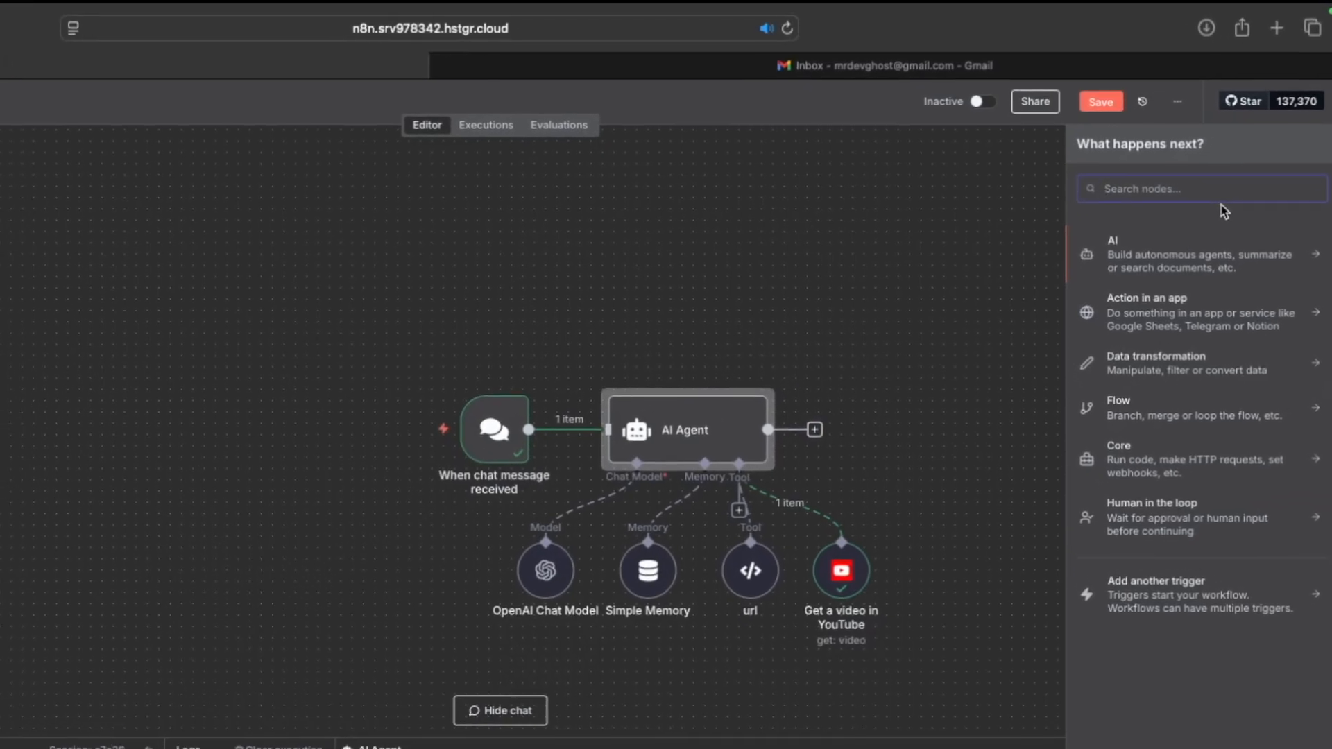
Step: Add Gmail's Send a message action after the AI Agent via a 'gmail' search
type("gmail")
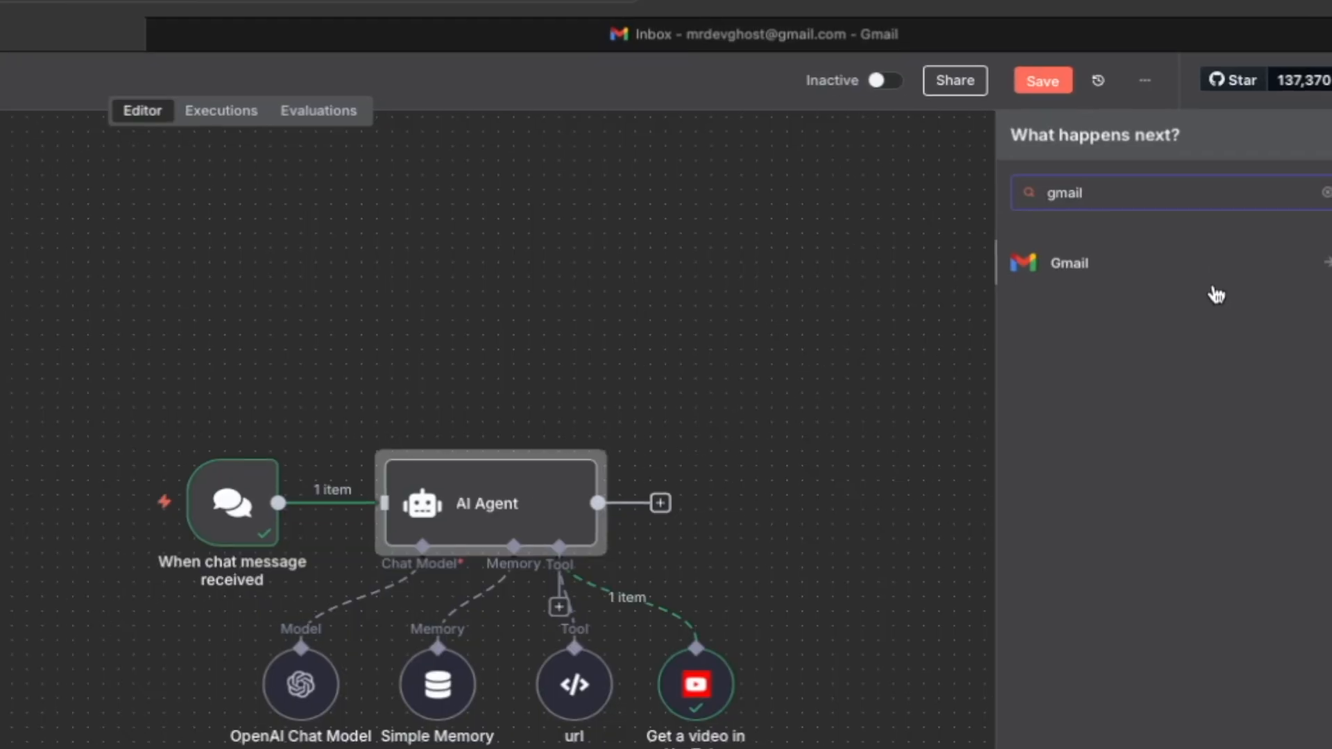
left_click(1221, 285)
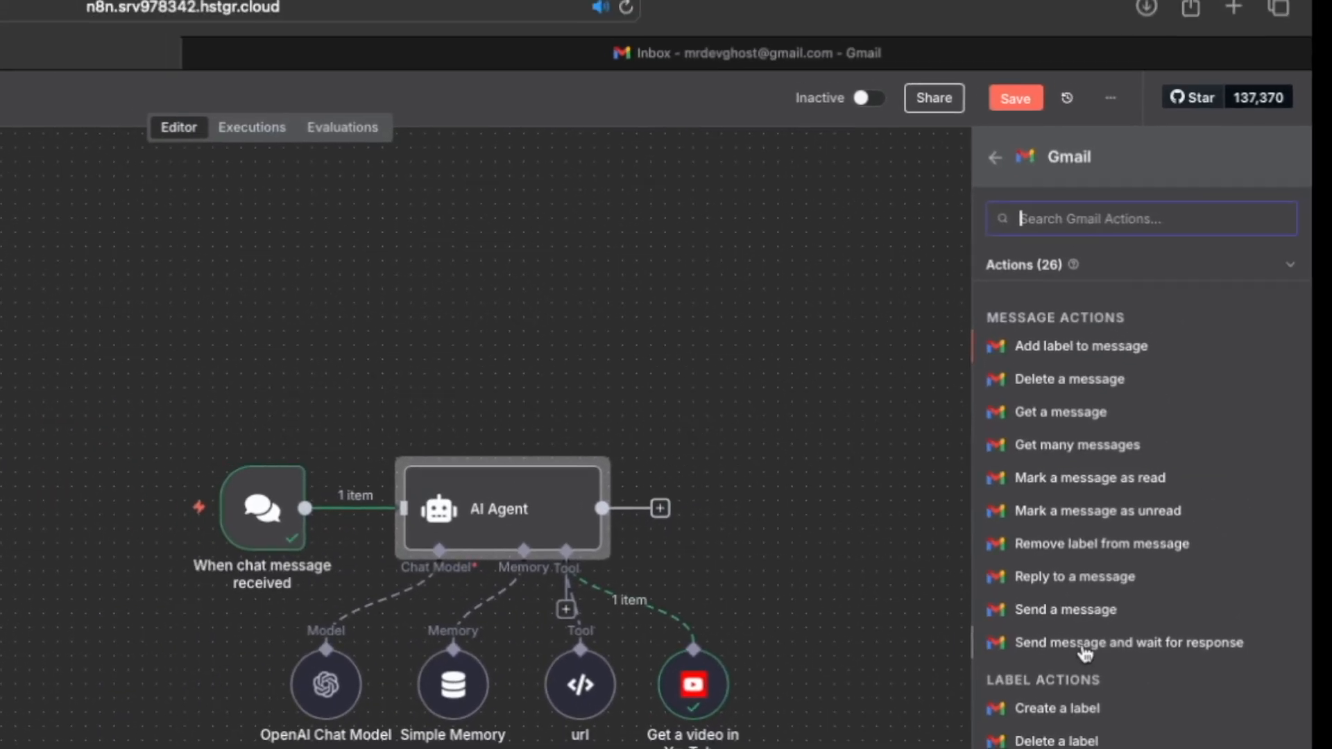
left_click(1069, 611)
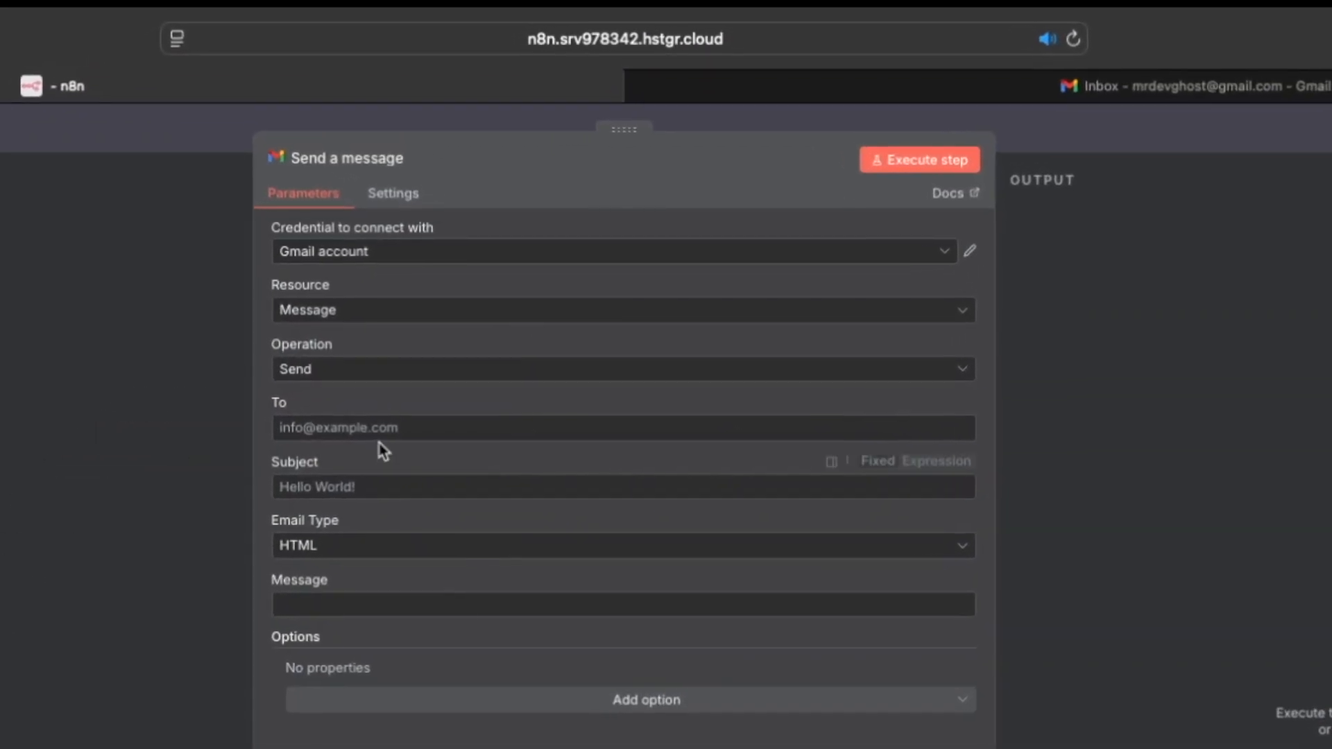
Step: Set the Gmail node to send to the user's own e-mail with subject 'Summary of video' and message {{ $json.output }}
left_click(526, 245)
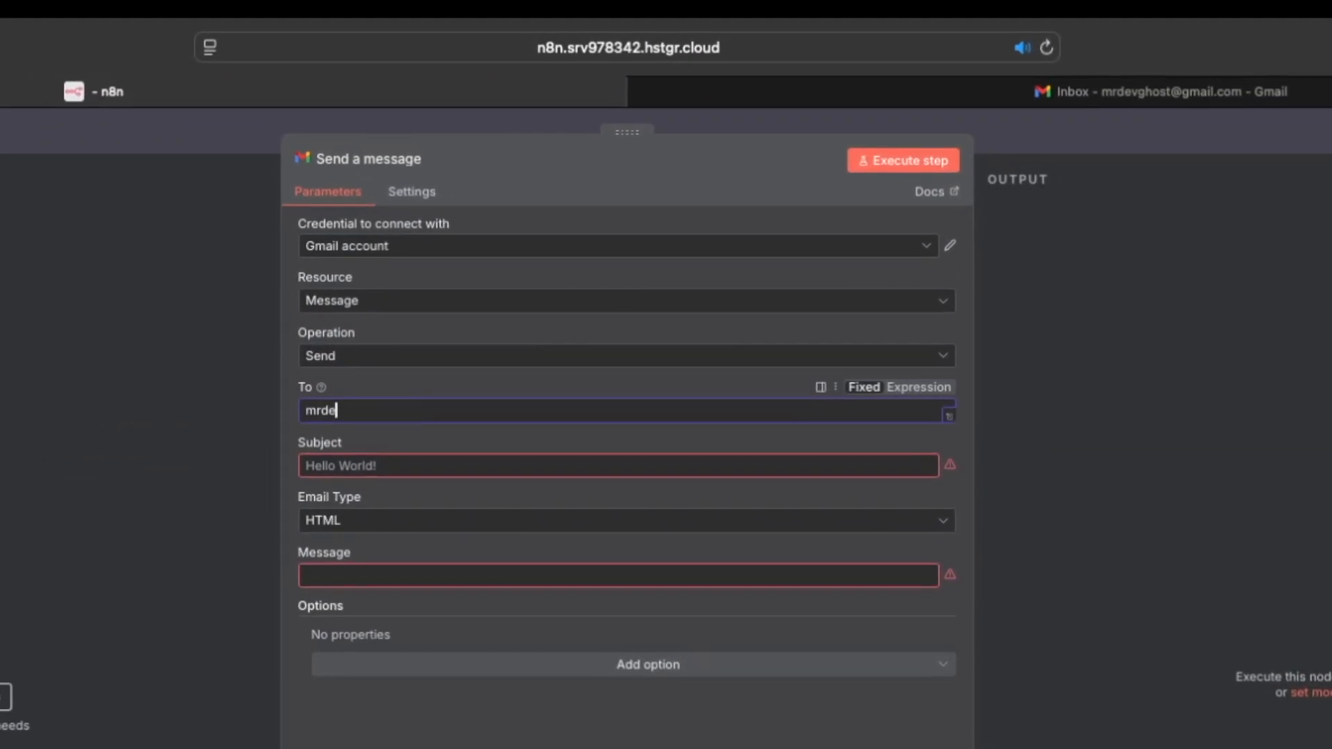
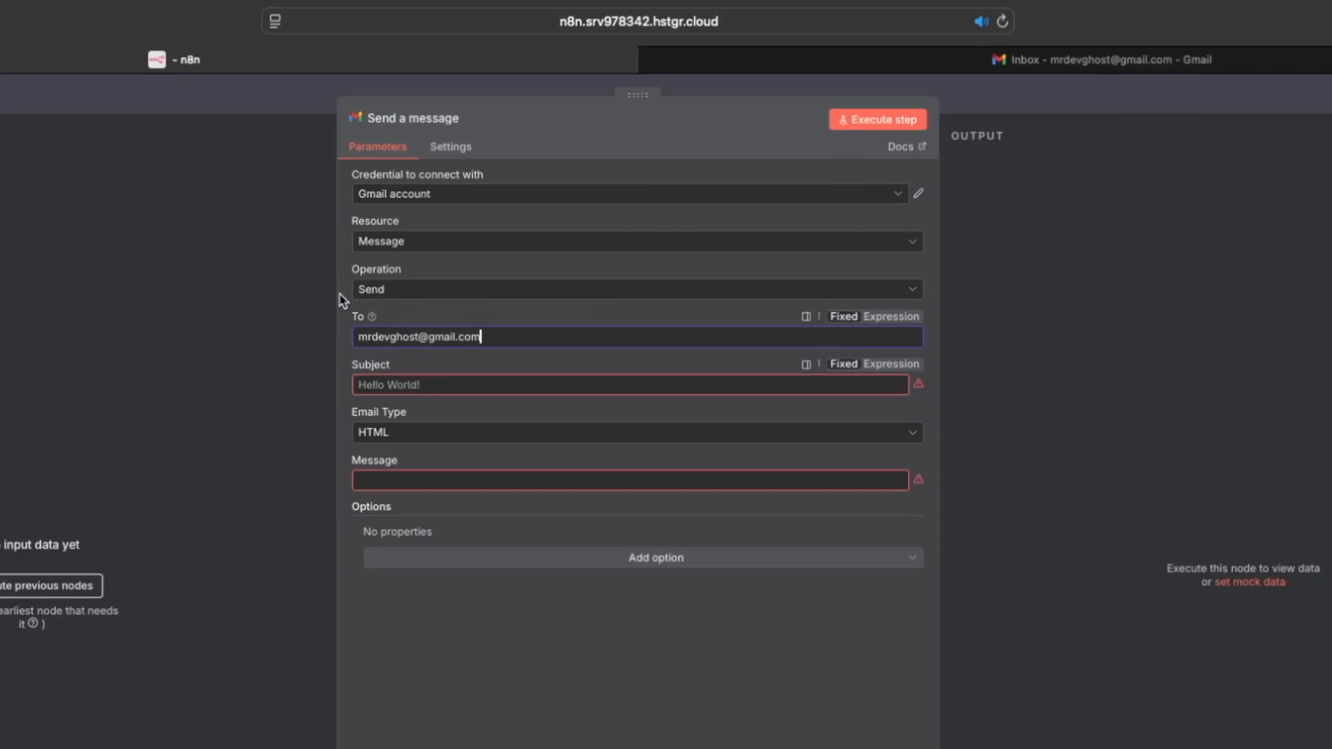
left_click(410, 385)
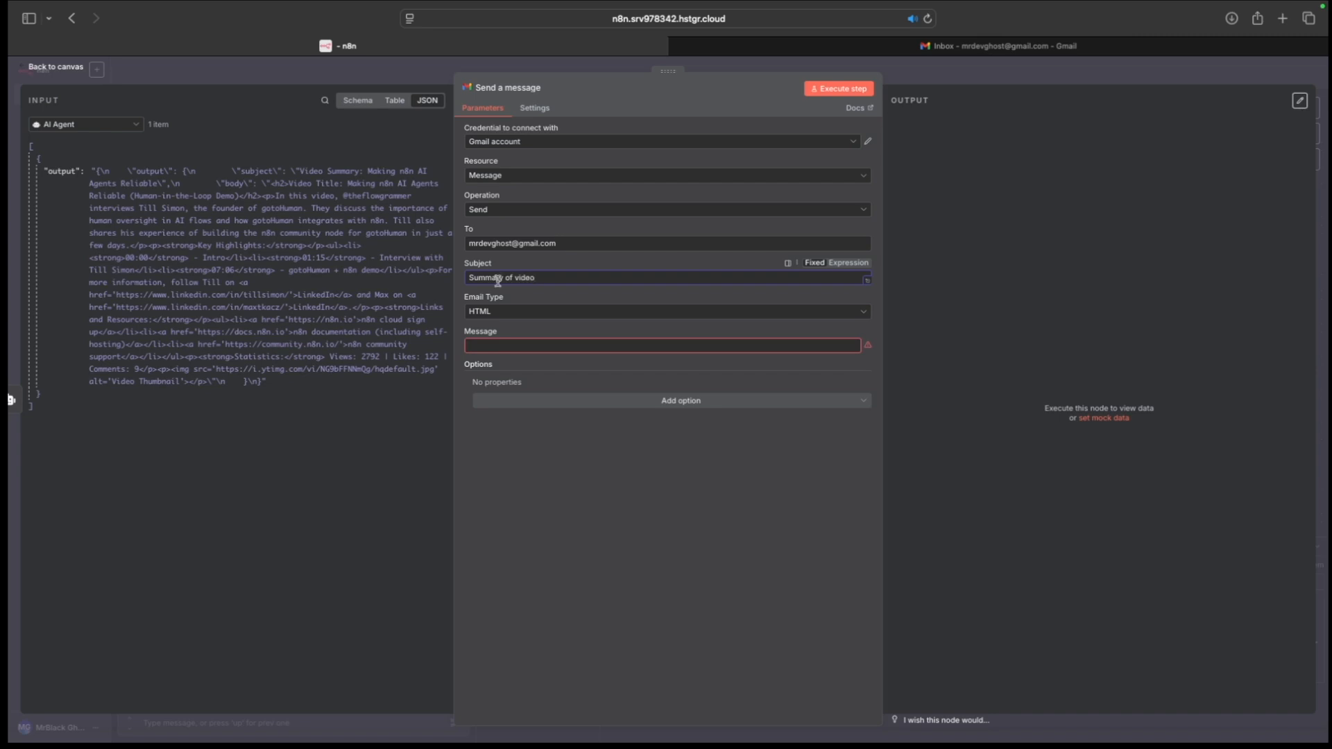
left_click_drag(82, 183, 501, 350)
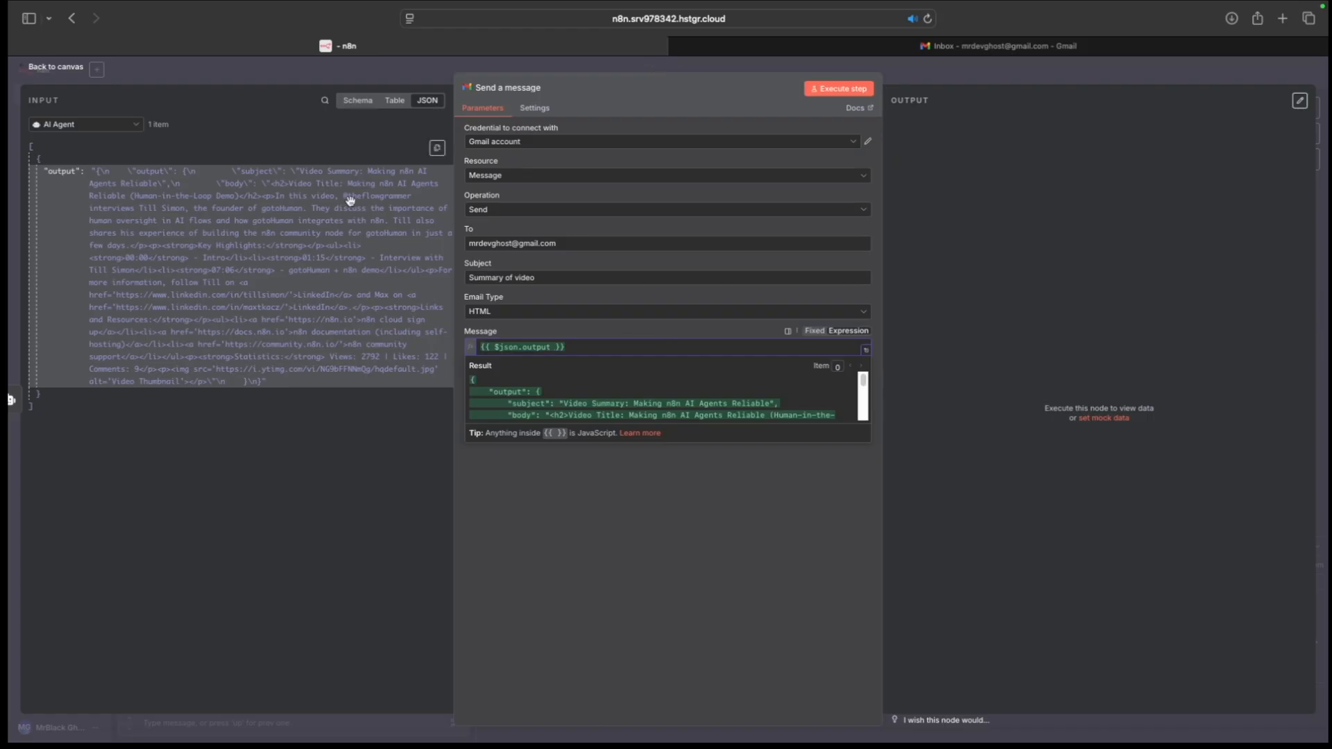
left_click(305, 141)
left_click(57, 67)
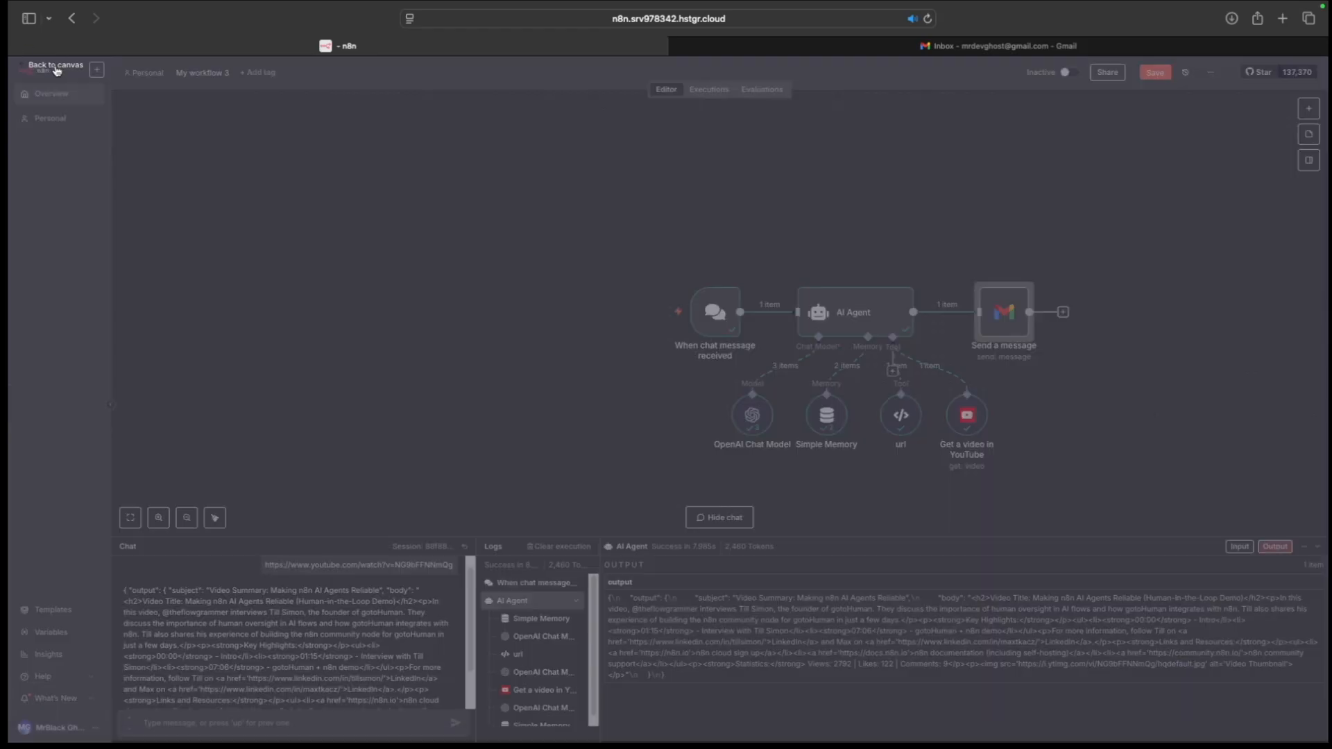
Step: Send a YouTube link through the chat to run the workflow and inspect the Gmail node's result
type("https://www.youtube.com/watch?v=NG9bFFNNmQg")
left_click(456, 724)
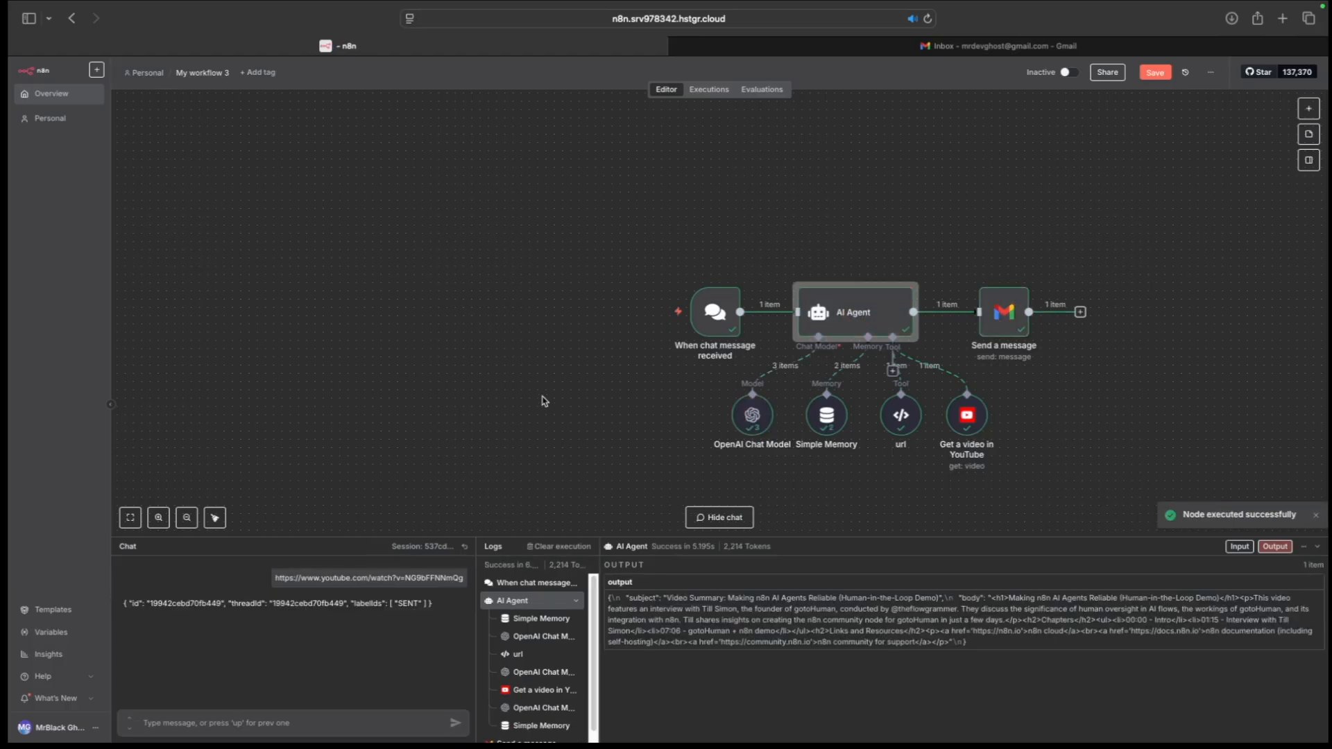
double_click(982, 333)
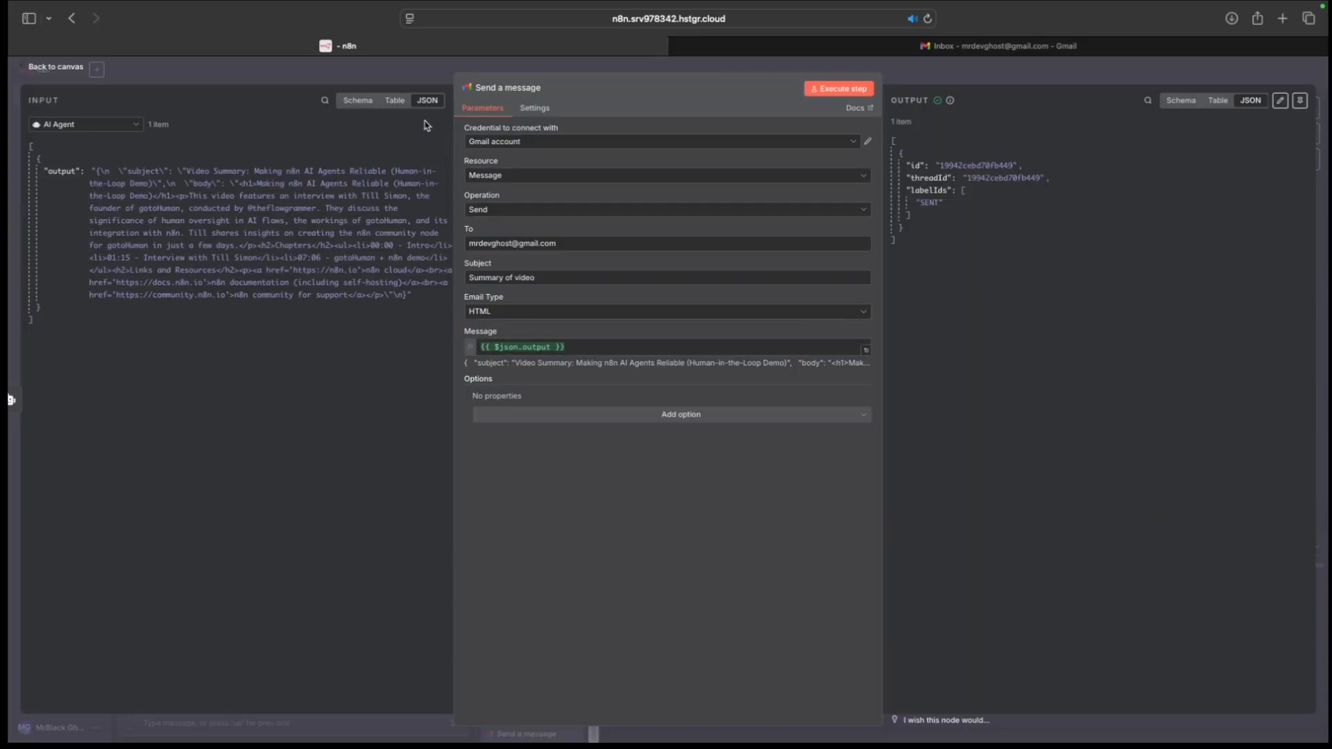
Step: Confirm the 'Summary of video' email arrived in the Gmail inbox, then return to the workflow canvas
key("ctrl+Tab")
left_click(533, 258)
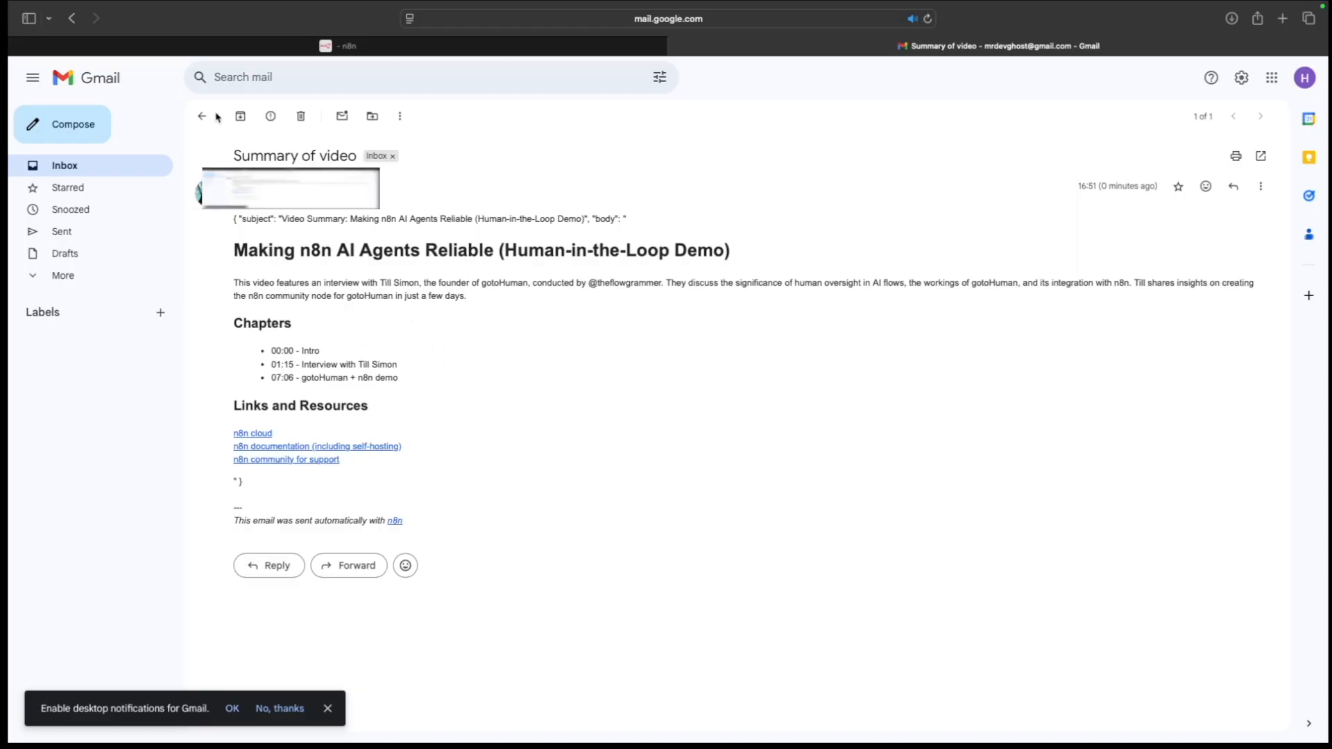
left_click(417, 48)
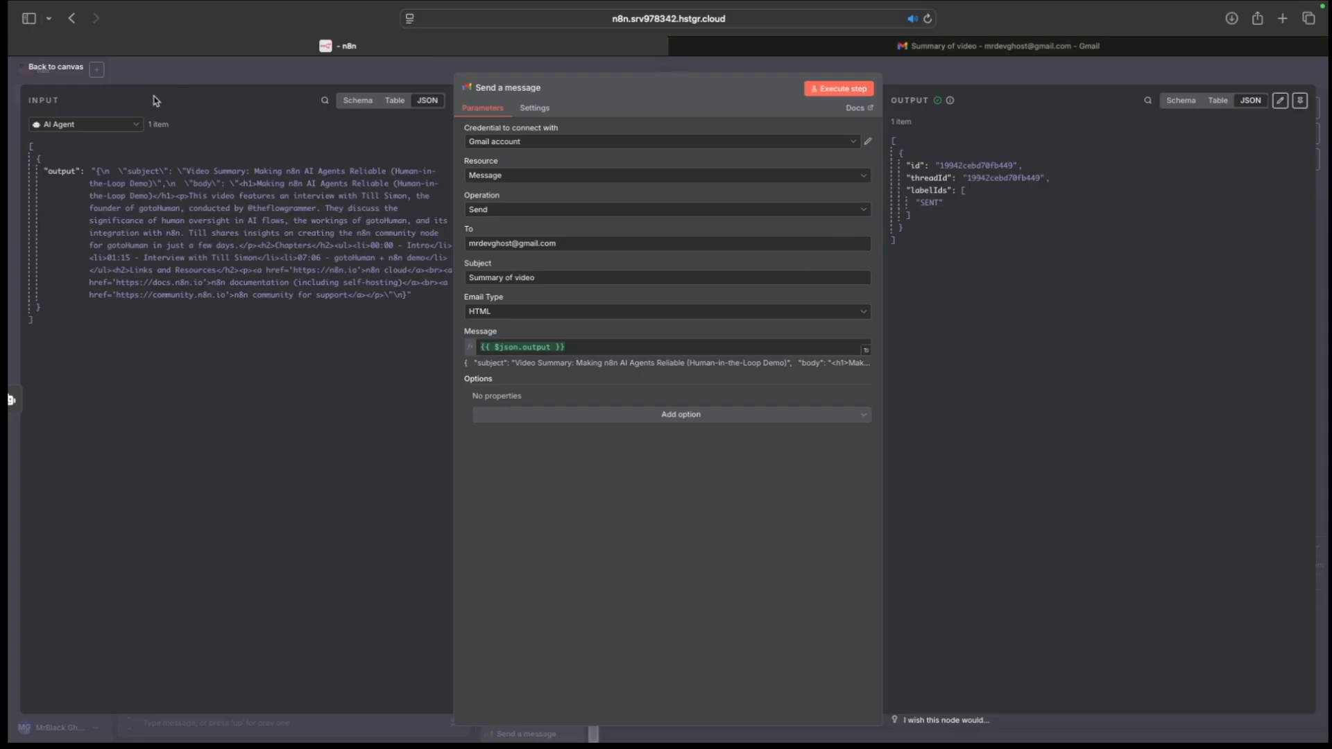
left_click(62, 68)
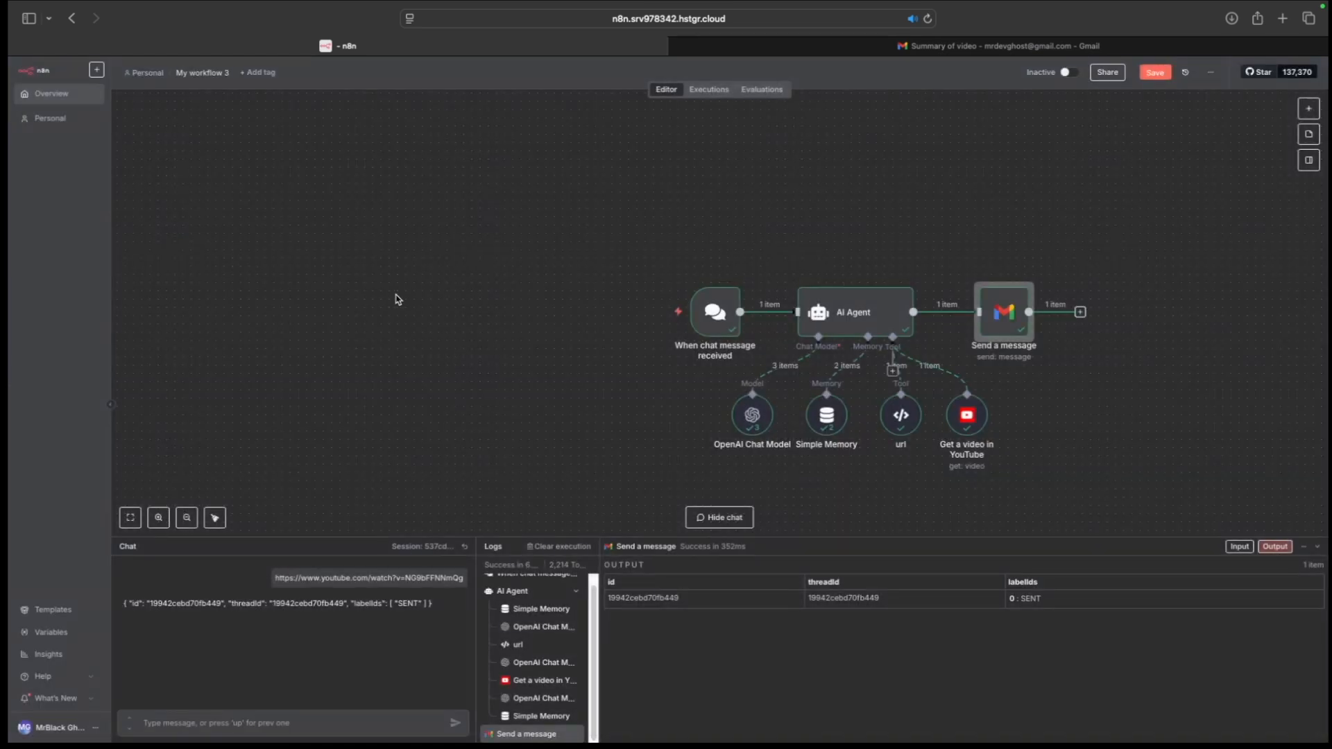